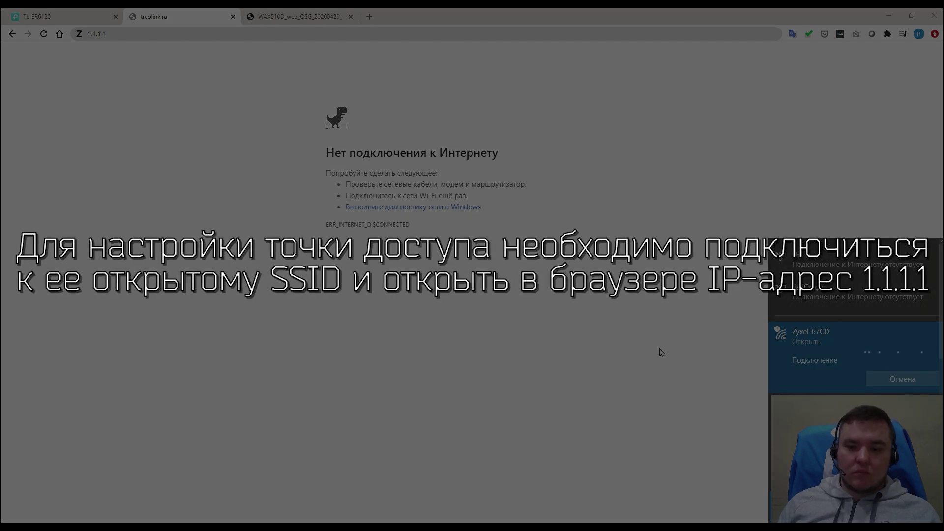
Step: Reload the access point page at 1.1.1.1 and check the language list, keeping English
left_click(658, 347)
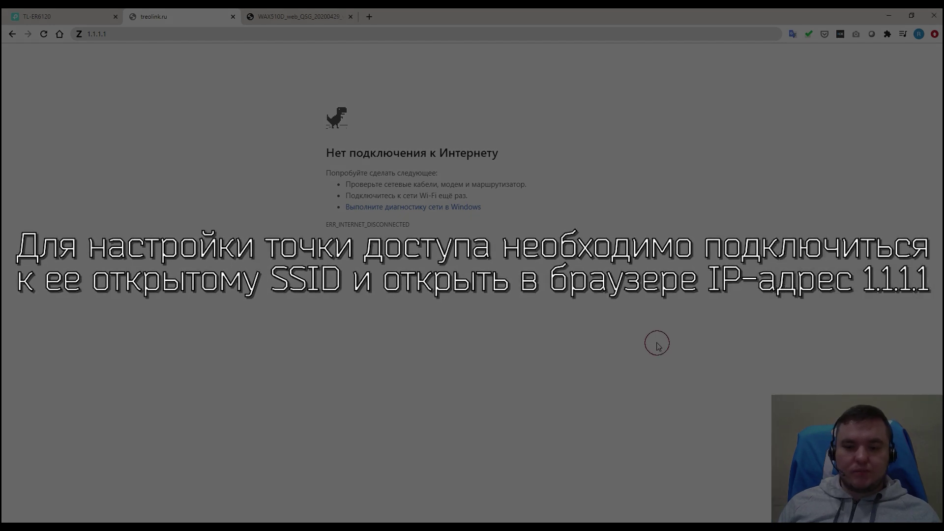
left_click(189, 31)
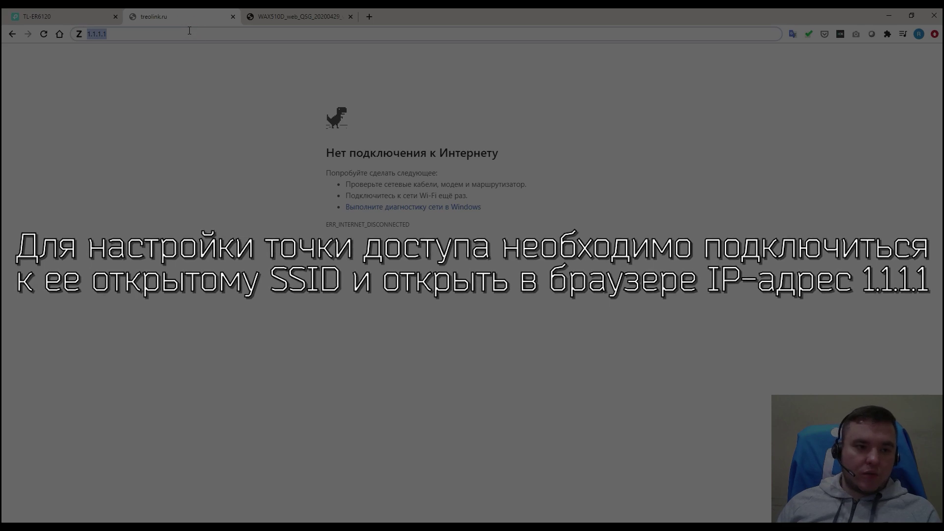
key("Return")
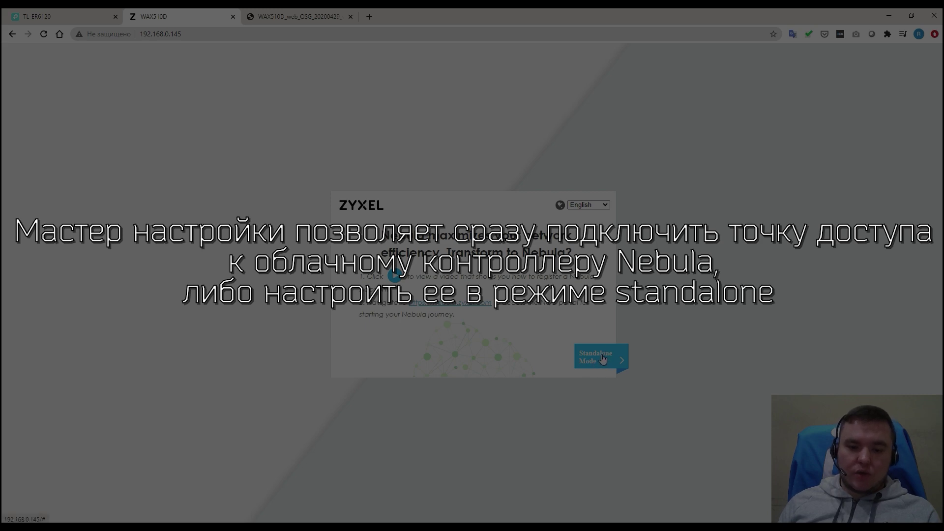
left_click(597, 204)
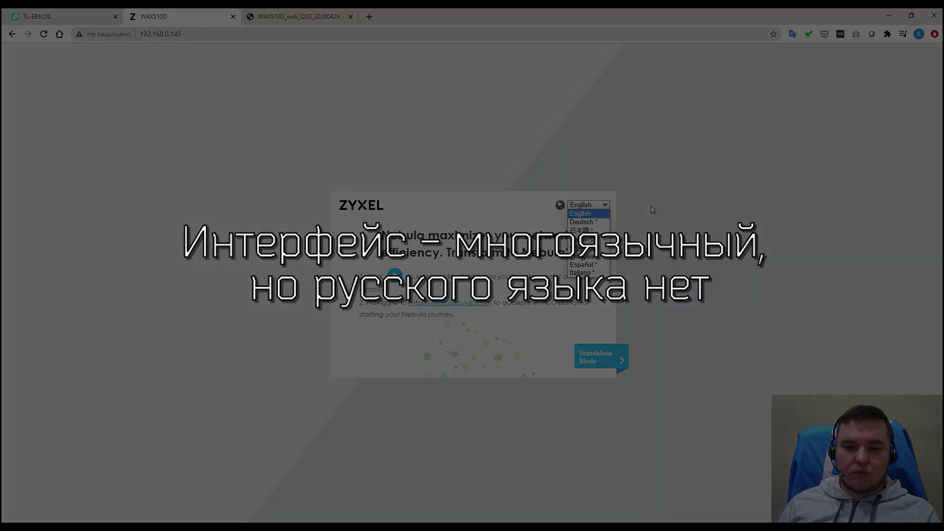
left_click(651, 207)
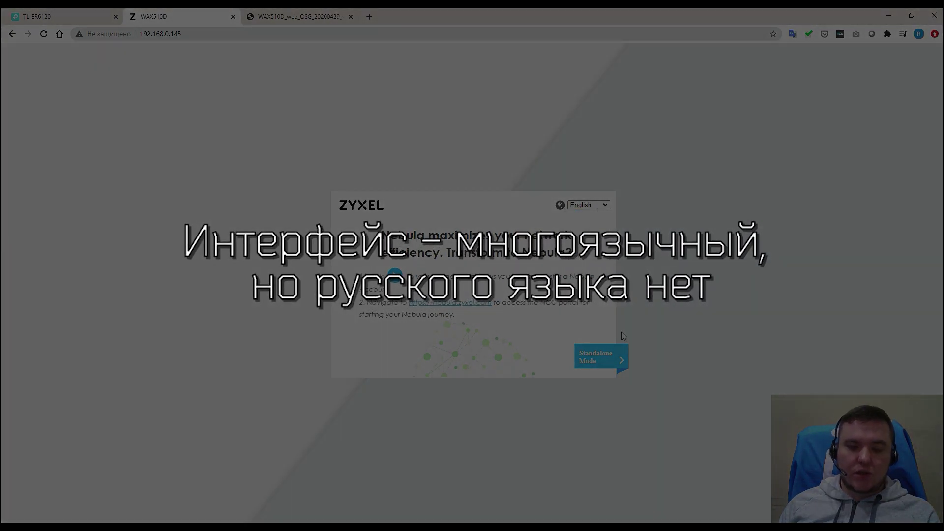
Step: Choose Standalone Mode and log in with the default username and password
left_click(603, 361)
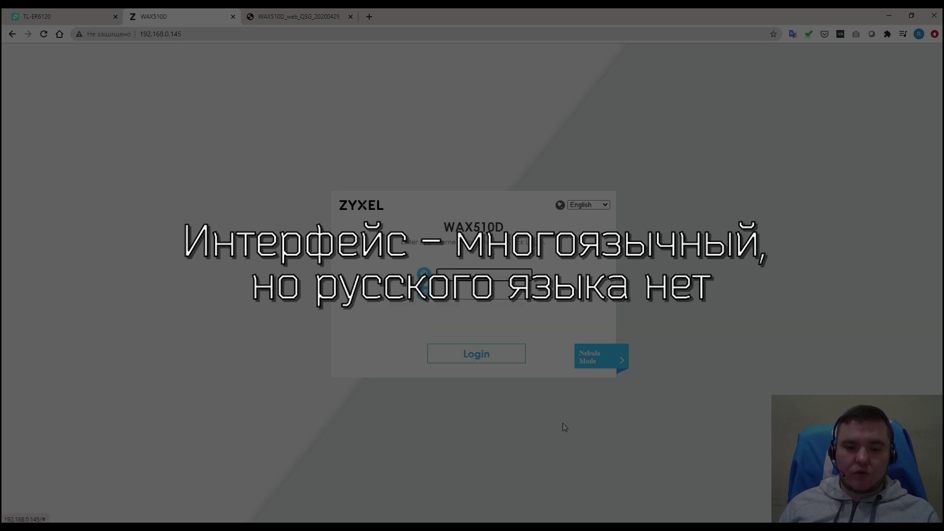
left_click(498, 297)
type("1234")
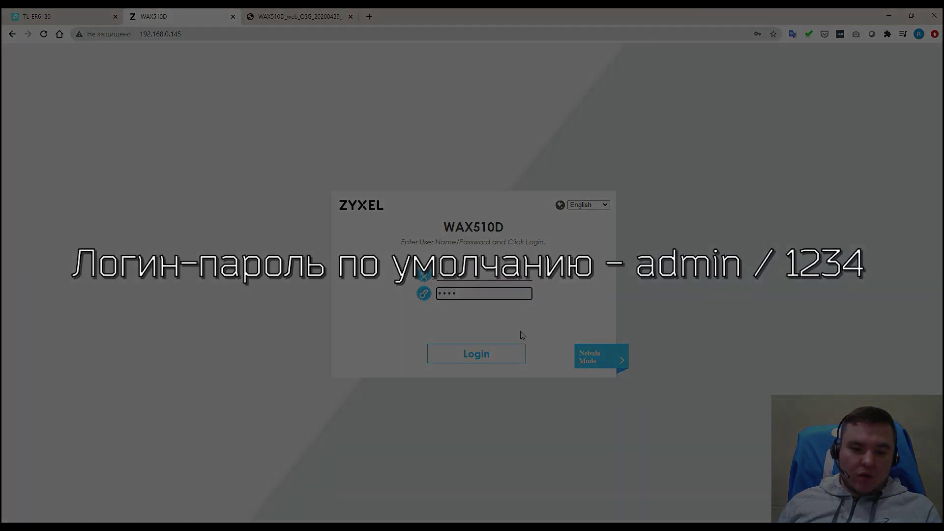
left_click(499, 355)
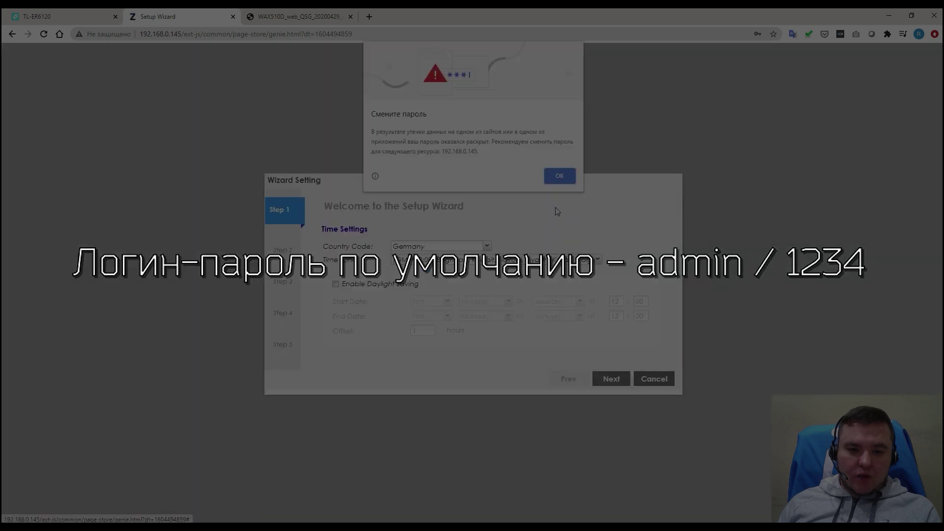
Step: Set the wizard's Country Code to Russia after dismissing the browser's password warning
left_click(559, 177)
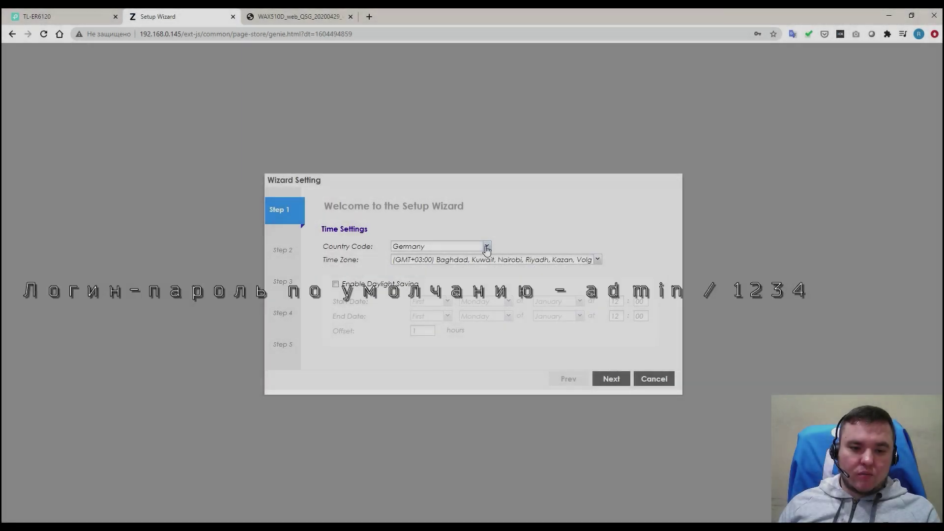
left_click(486, 246)
scroll(449, 328, "down", 6)
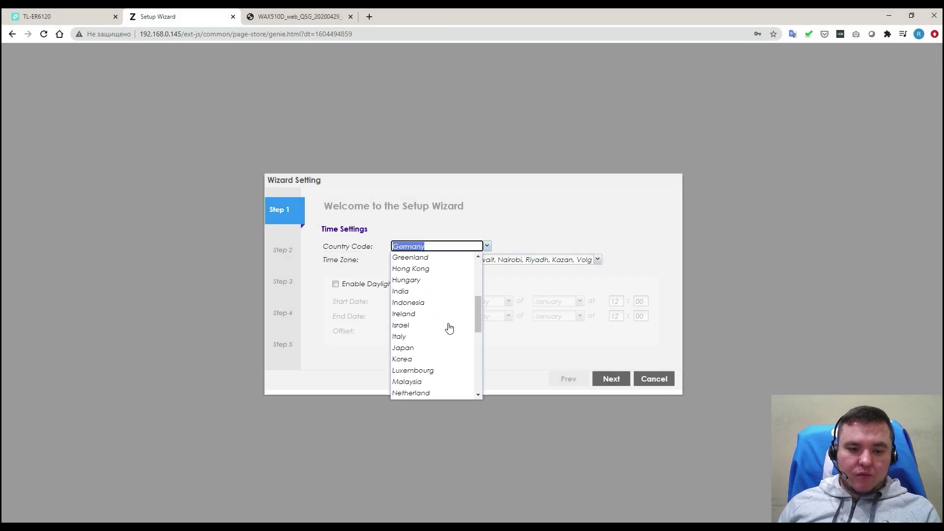
scroll(449, 328, "down", 3)
left_click(447, 325)
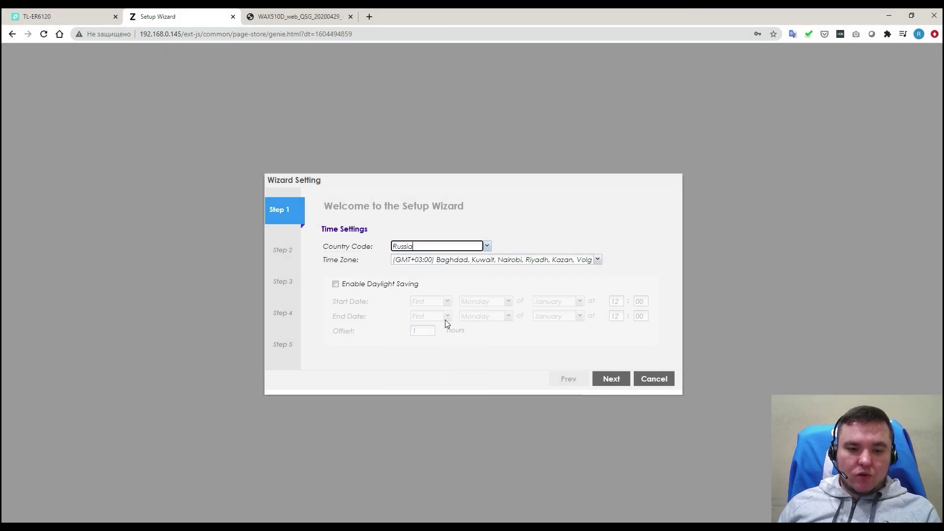
left_click(436, 274)
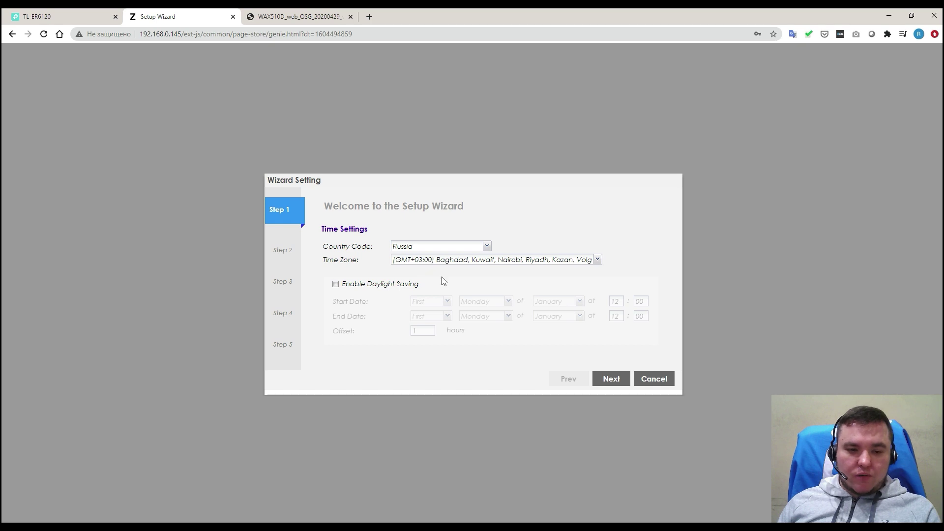
left_click(612, 383)
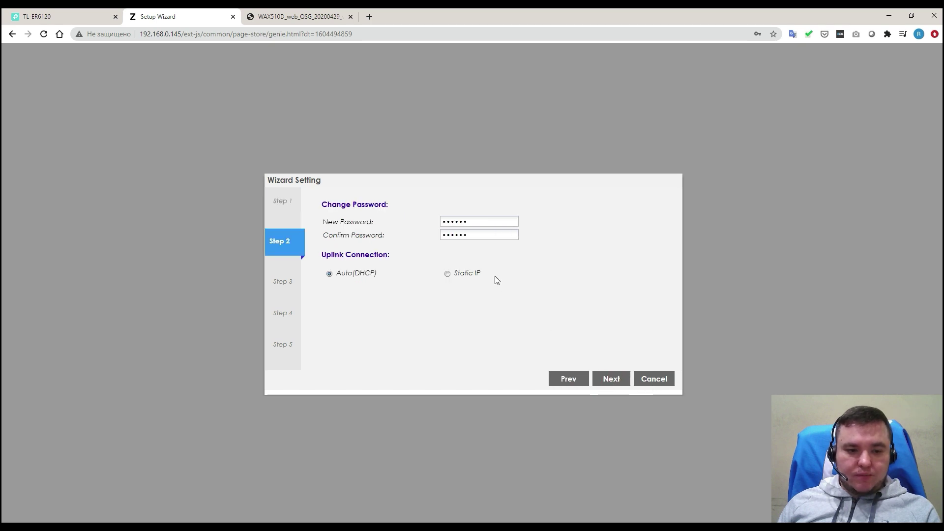
Step: Enter and confirm a new admin password, then go on to the radio settings
left_click(481, 220)
type("1")
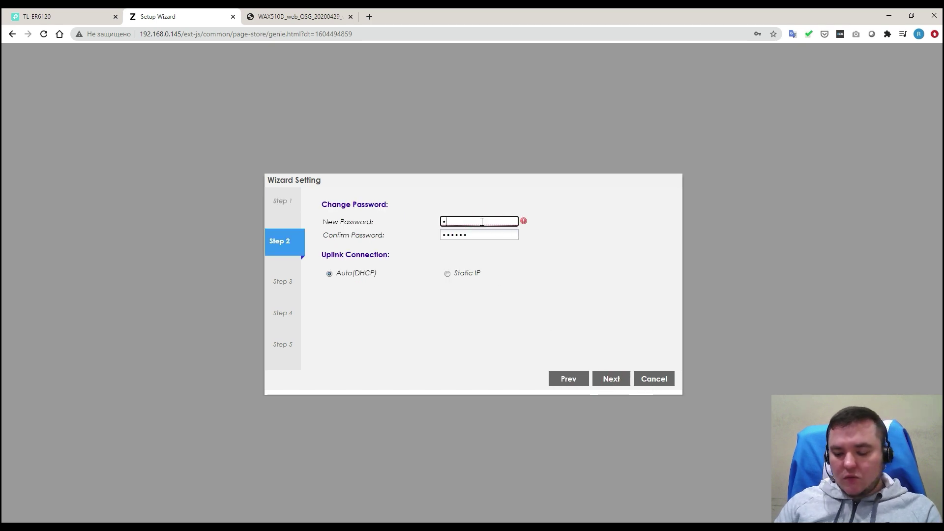
type("2345678")
key("Tab")
type("12")
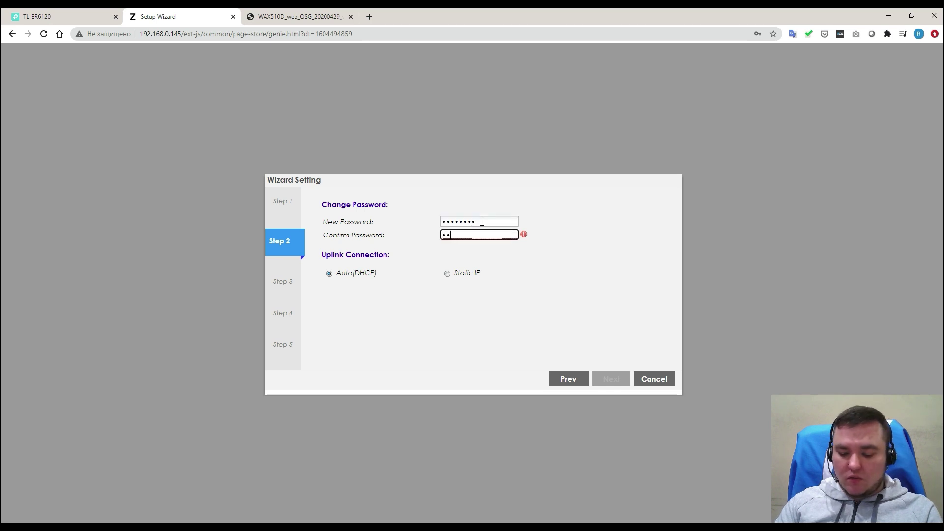
type("345678")
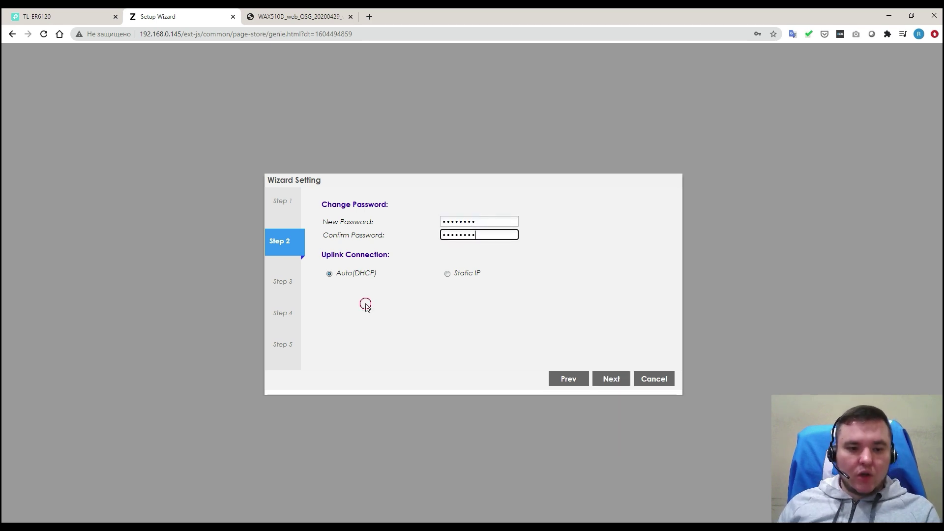
left_click(358, 272)
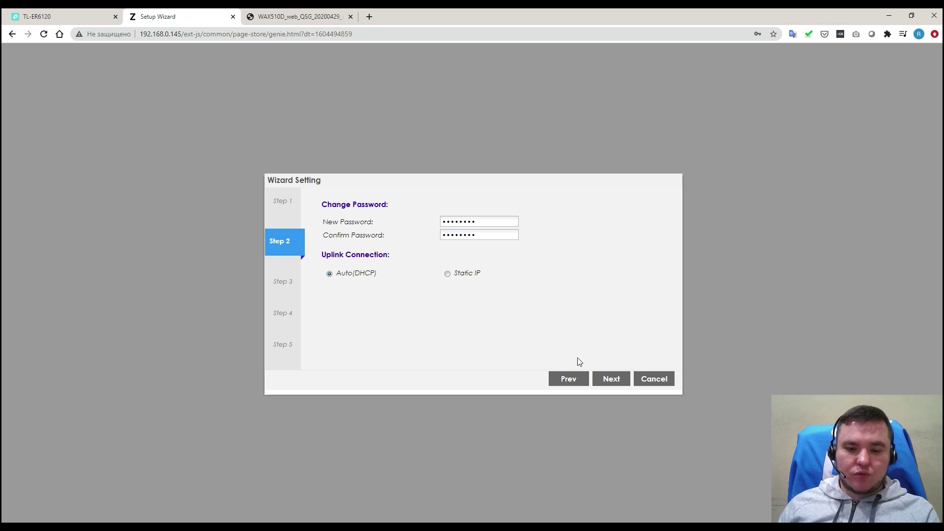
left_click(614, 381)
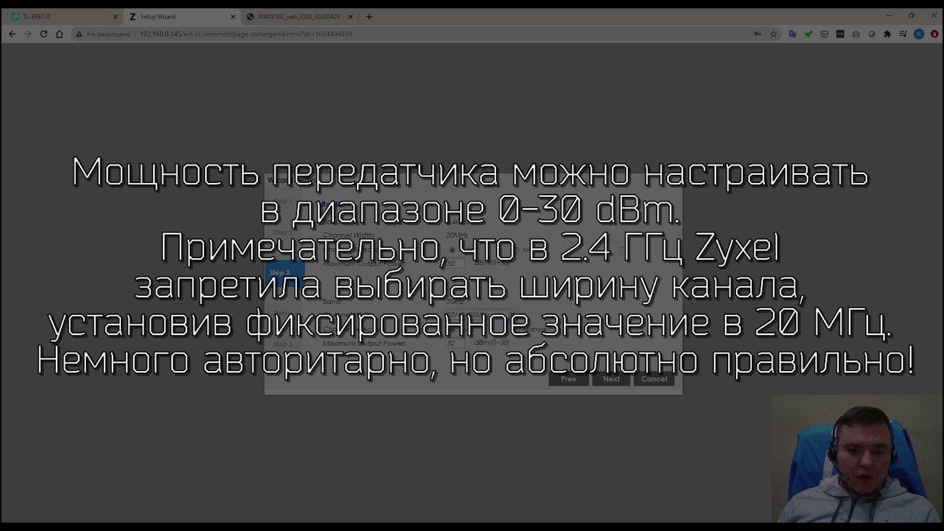
Step: Review the channel options, keeping 20/40/80MHz width and Auto channel selection for both bands
left_click(512, 313)
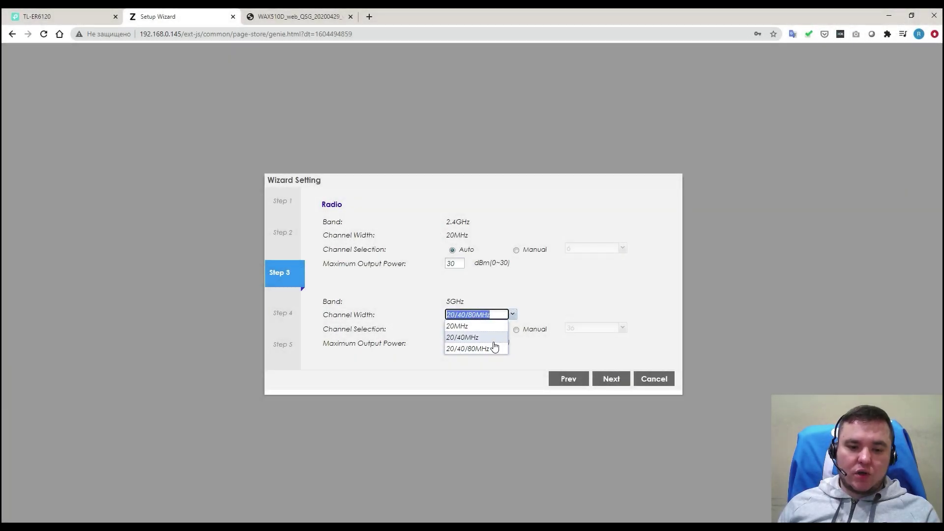
left_click(492, 376)
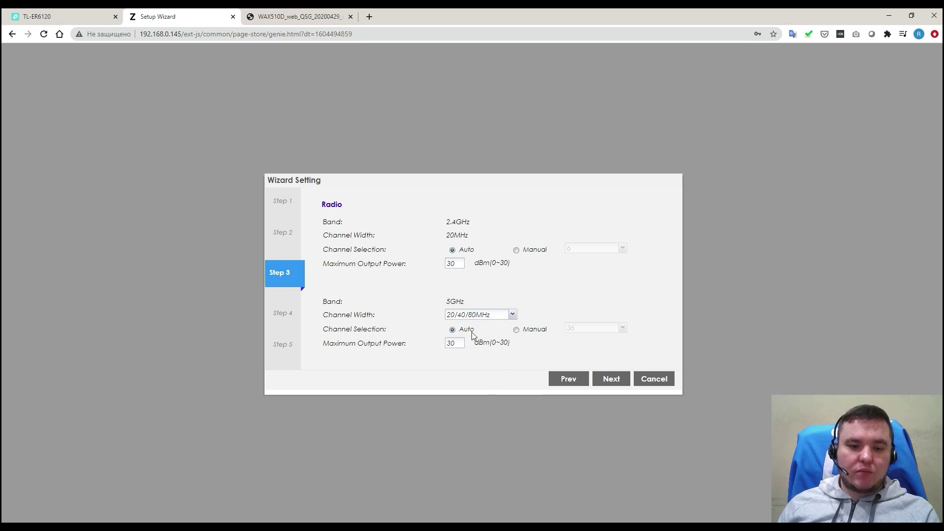
left_click(516, 330)
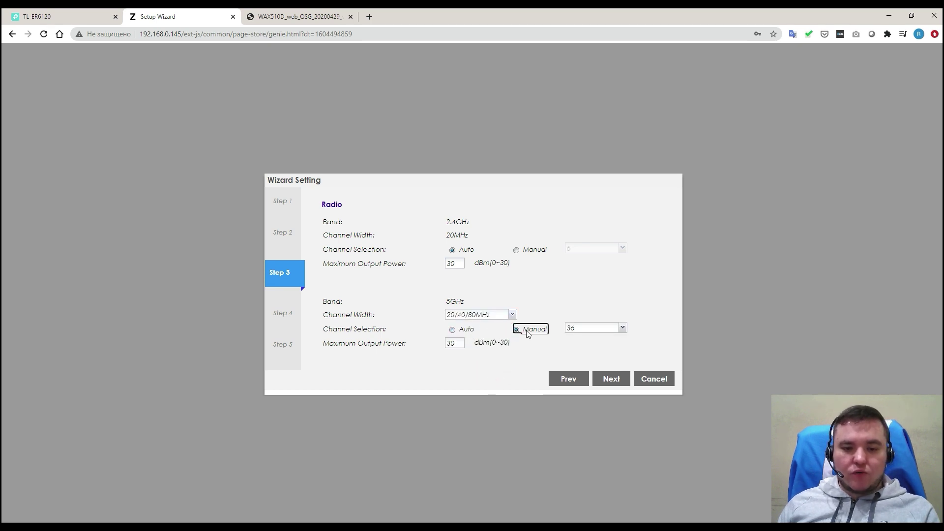
left_click(622, 328)
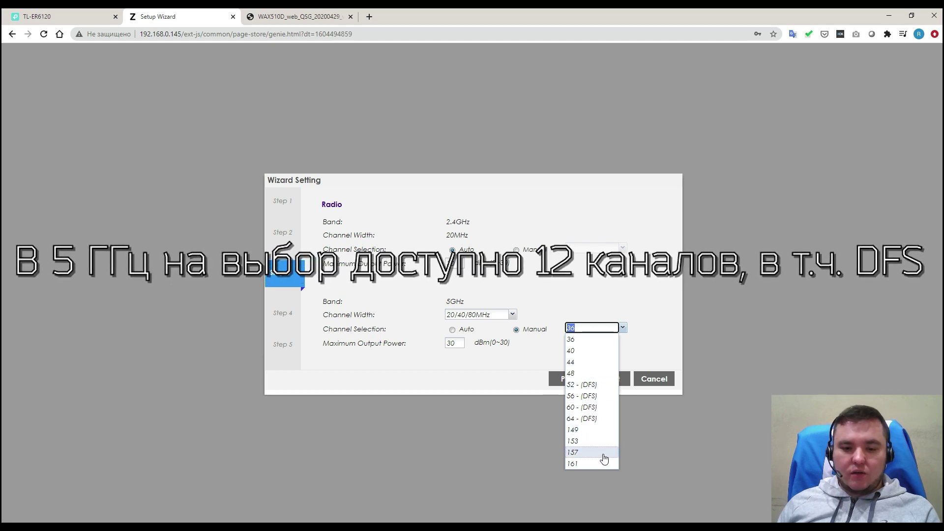
left_click(453, 383)
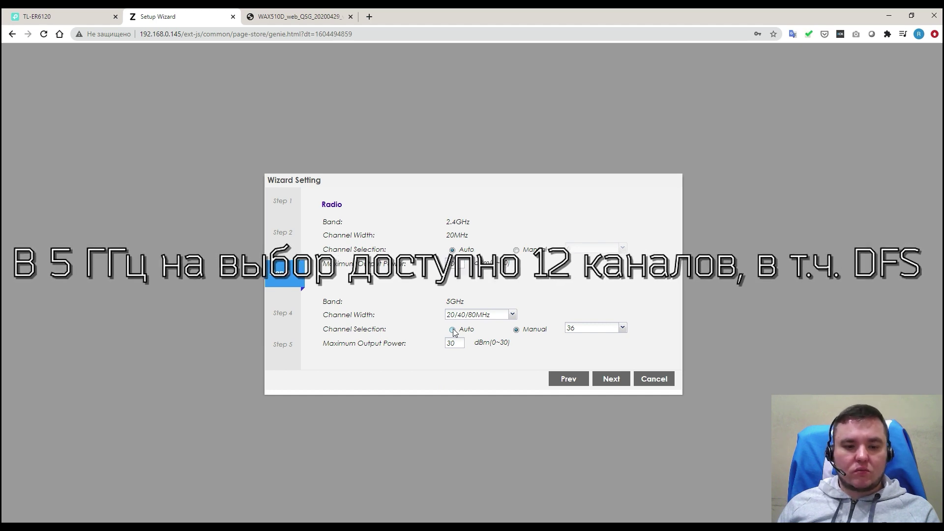
left_click(453, 330)
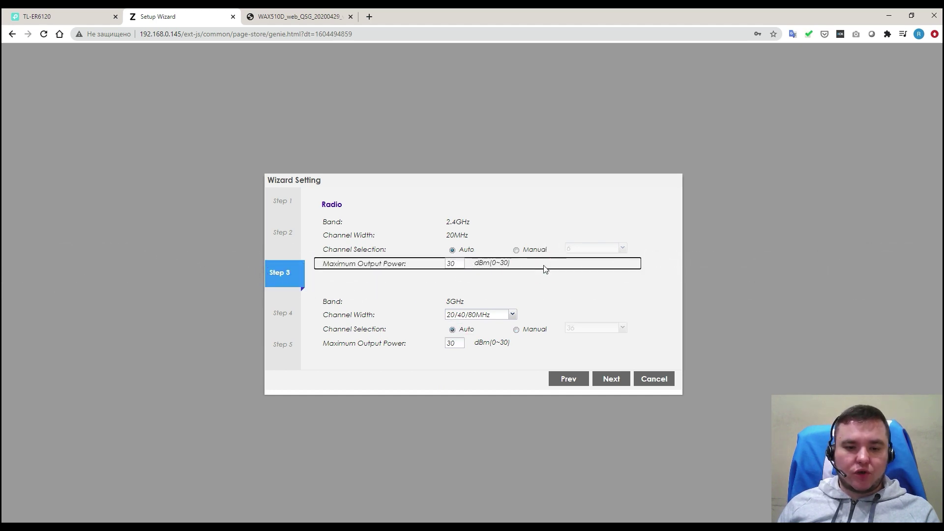
left_click(539, 285)
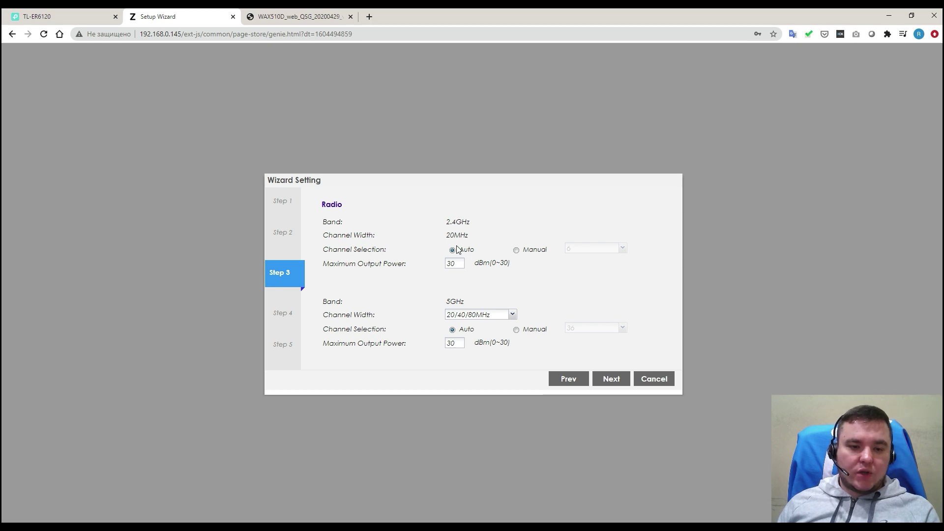
left_click(515, 252)
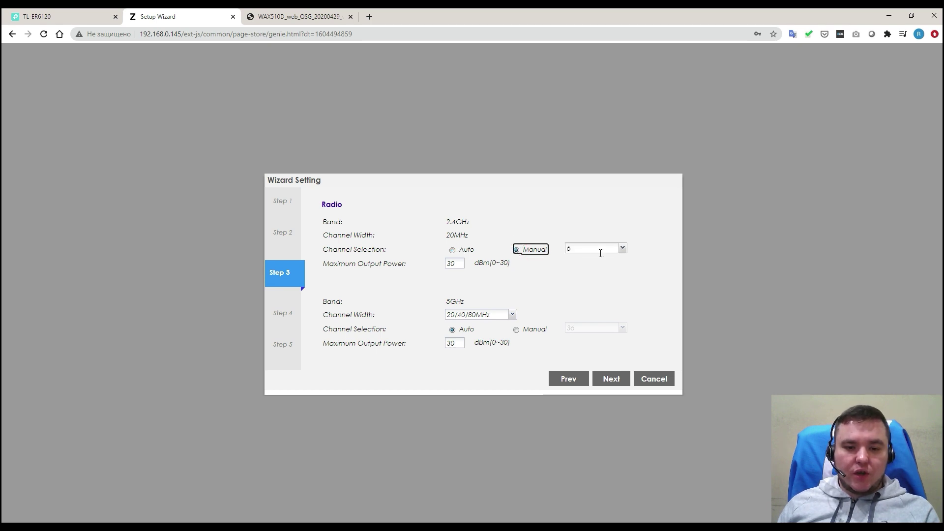
left_click(452, 250)
Step: Set the 5GHz maximum output power to 23 dBm, leaving 2.4GHz at 20 dBm
left_click(459, 266)
left_click_drag(459, 266, 435, 266)
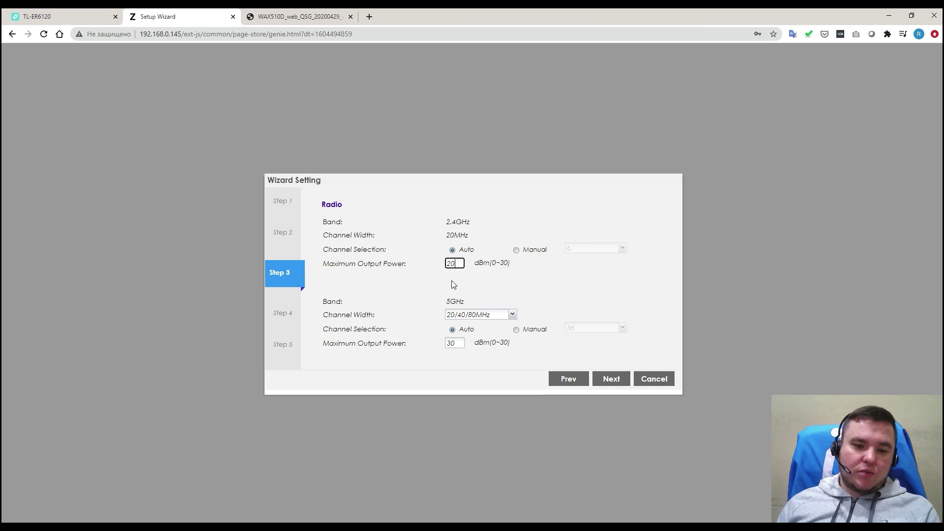
double_click(453, 343)
type("23")
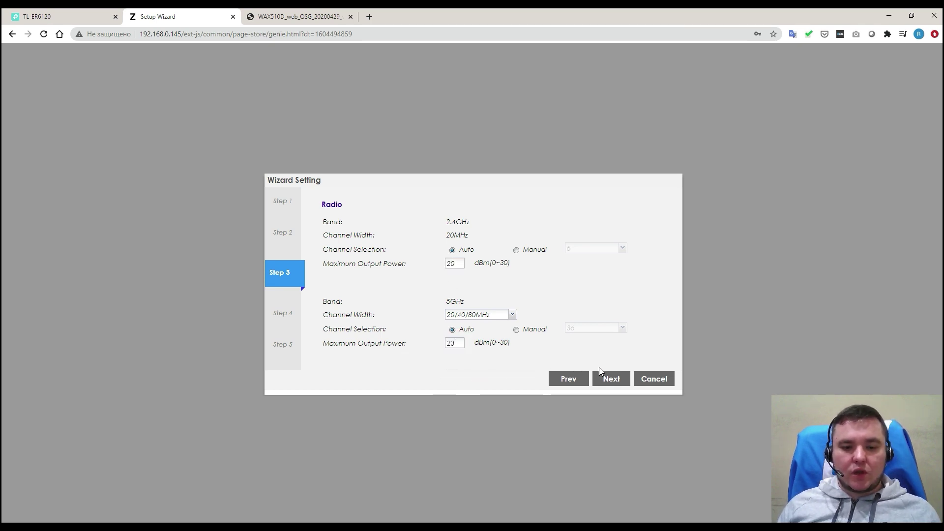
left_click(609, 378)
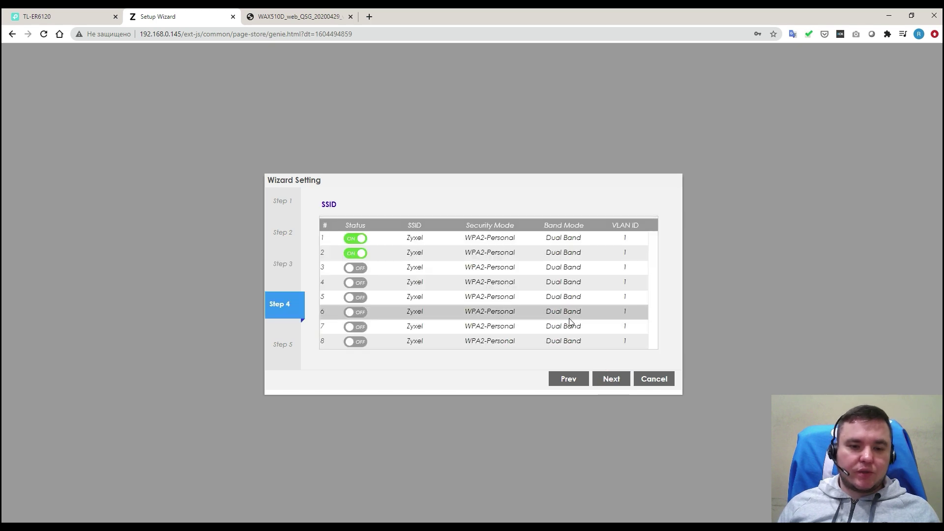
Step: Turn off SSID 2 and rename SSID 1 to WAX510D
left_click(415, 239)
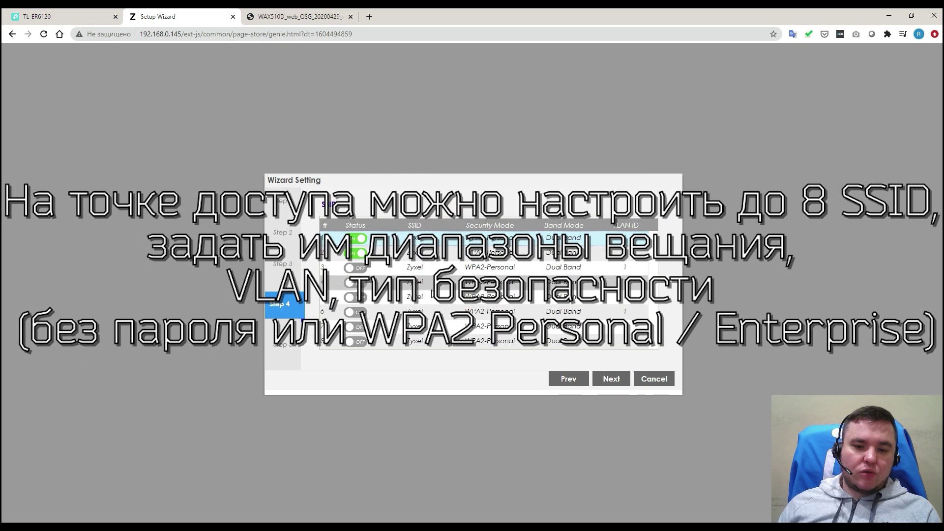
left_click(355, 253)
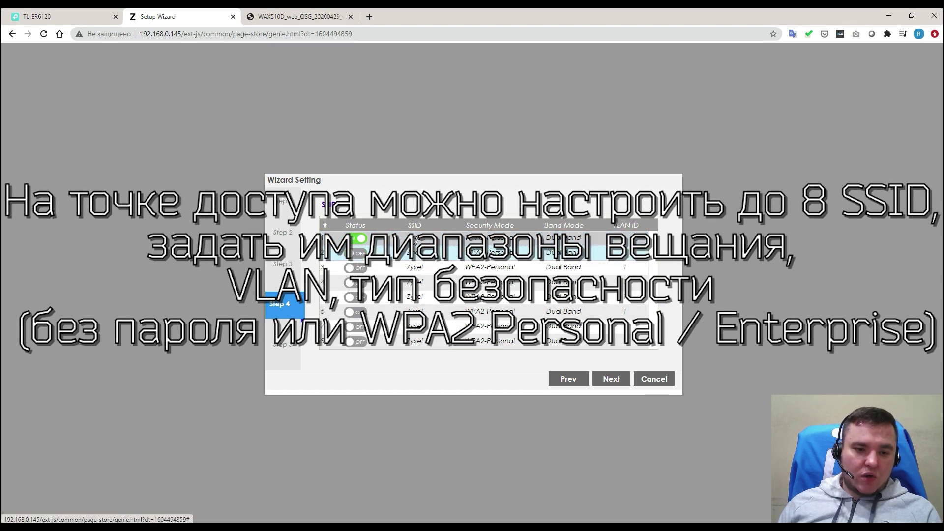
double_click(417, 240)
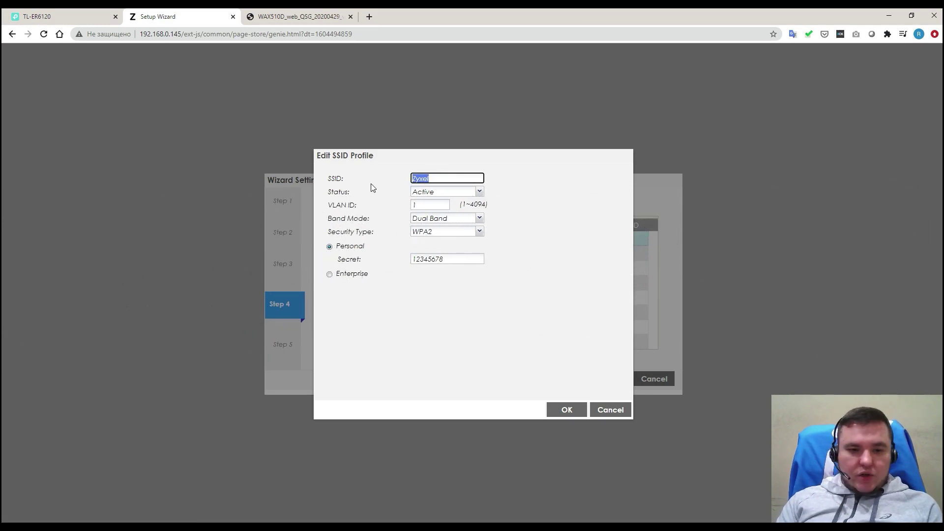
type("Nebu")
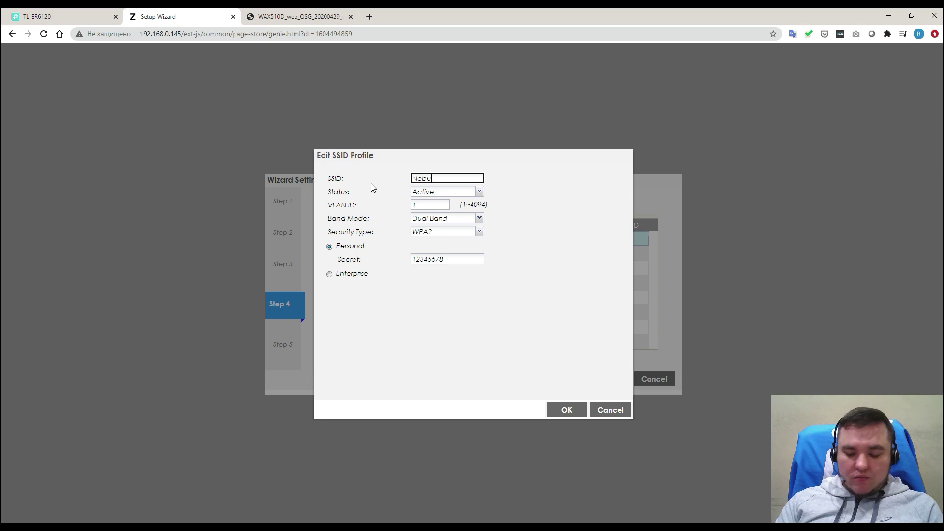
key("ctrl+a")
type("W")
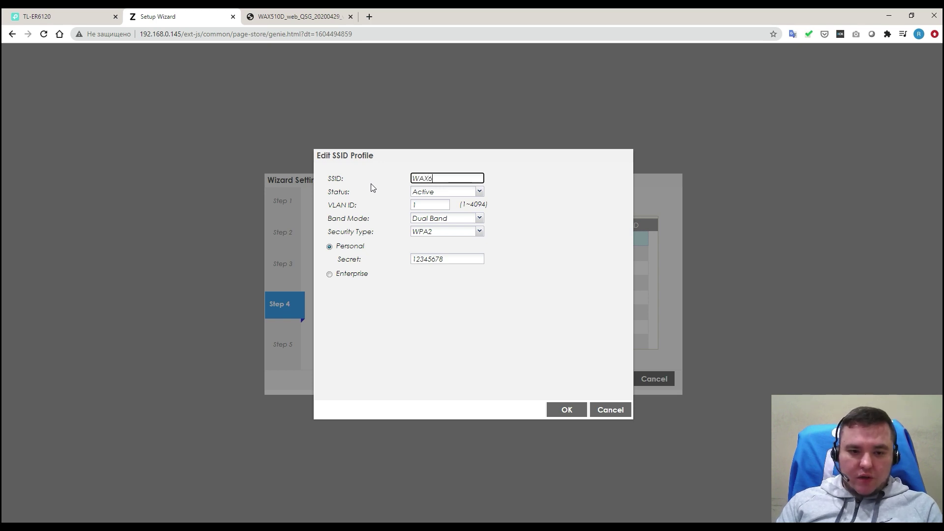
type("AX510D")
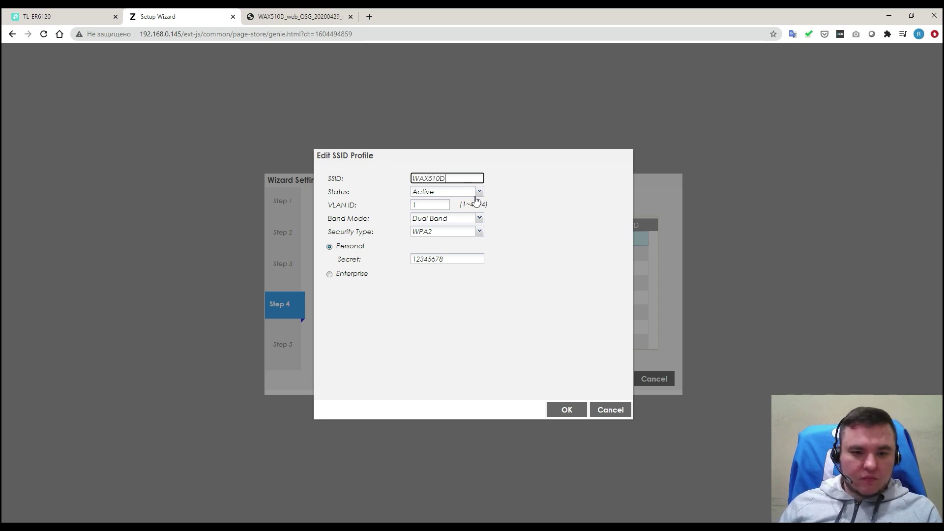
Step: Keep the SSID Active, set Band Mode to 5G, and keep WPA2 security
left_click(479, 192)
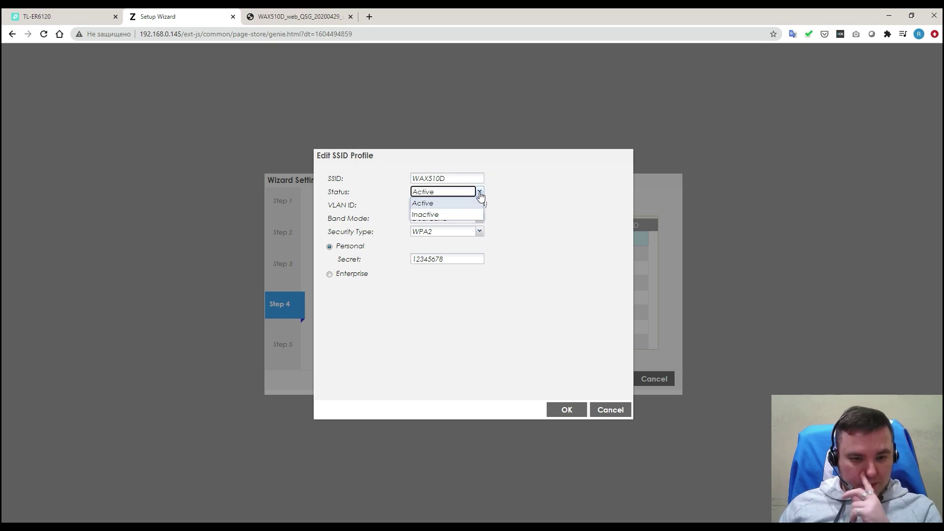
left_click(537, 216)
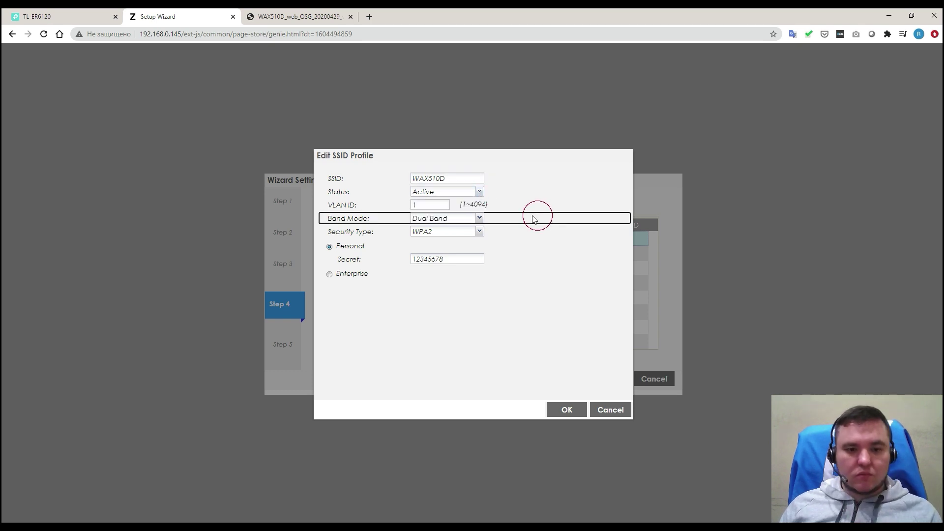
left_click(433, 205)
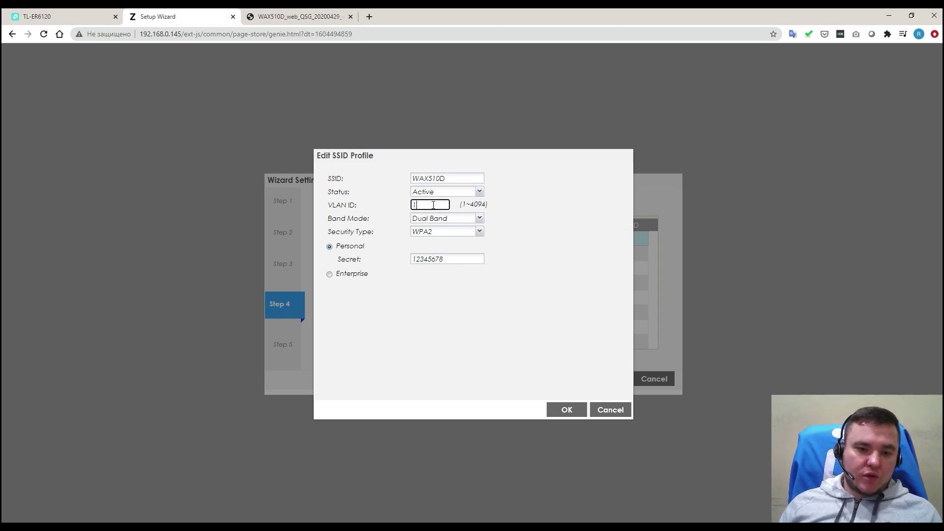
left_click(480, 219)
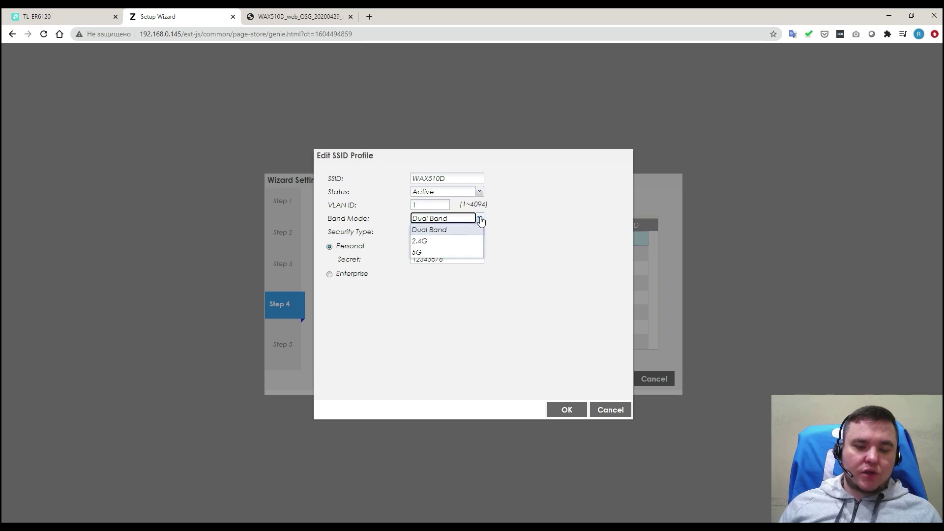
left_click(432, 253)
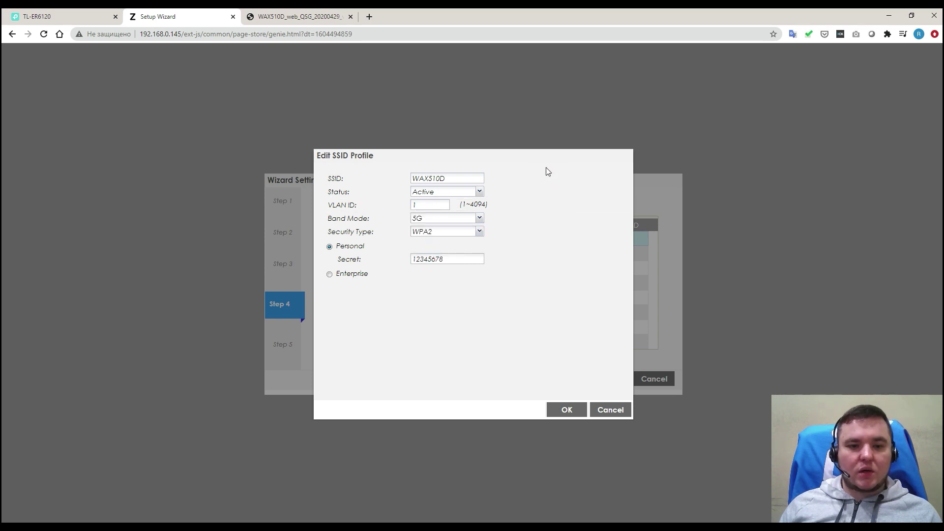
left_click(477, 233)
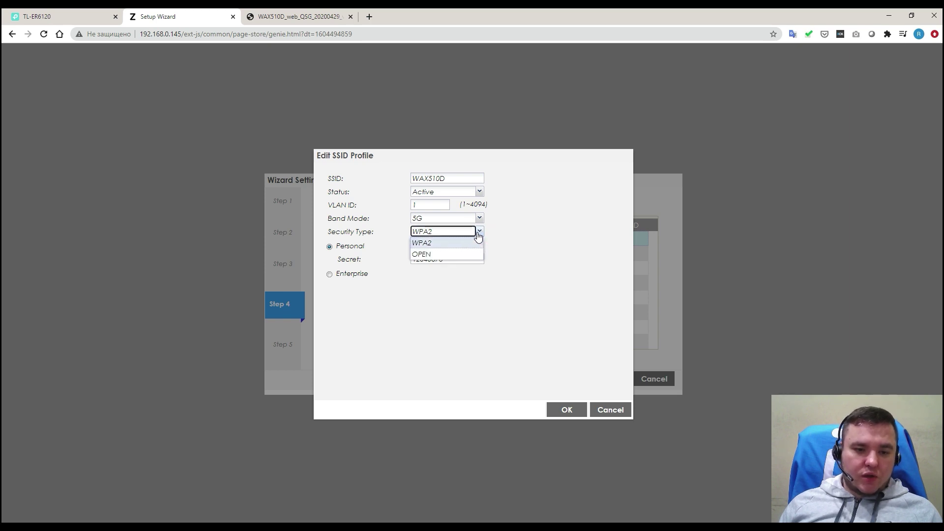
left_click(561, 178)
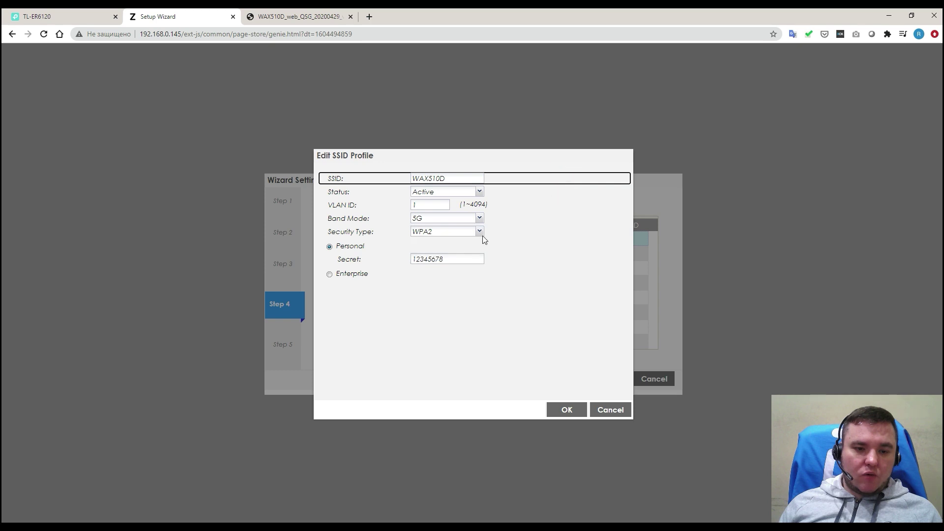
Step: Edit the WPA2 Personal passphrase and save the SSID profile with OK
left_click(458, 259)
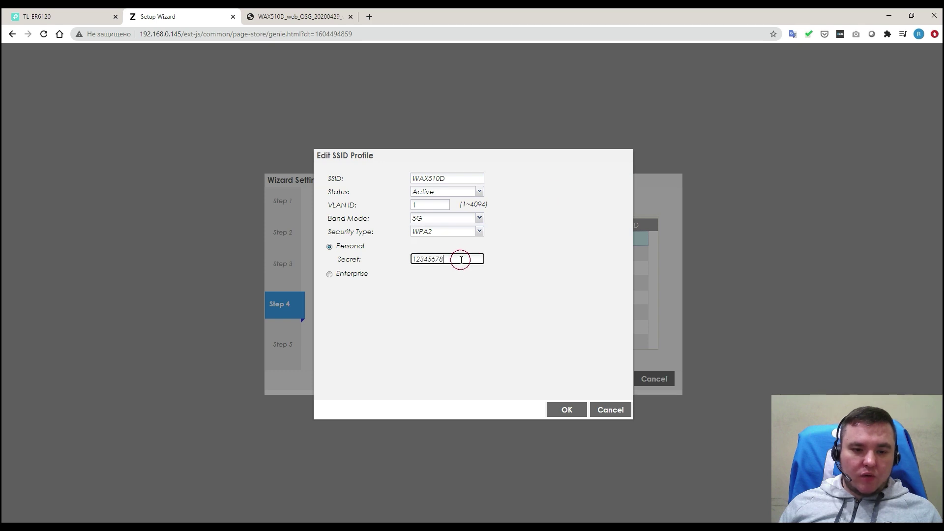
left_click(441, 304)
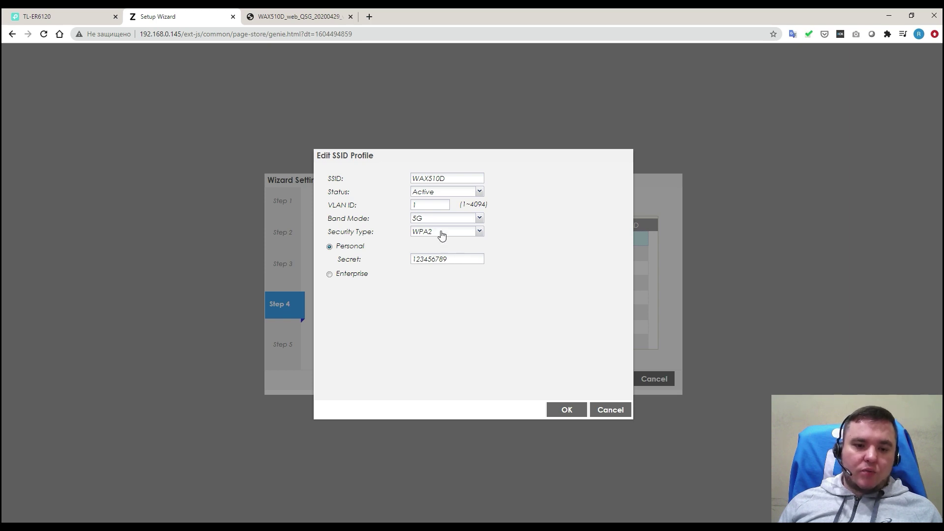
left_click(360, 277)
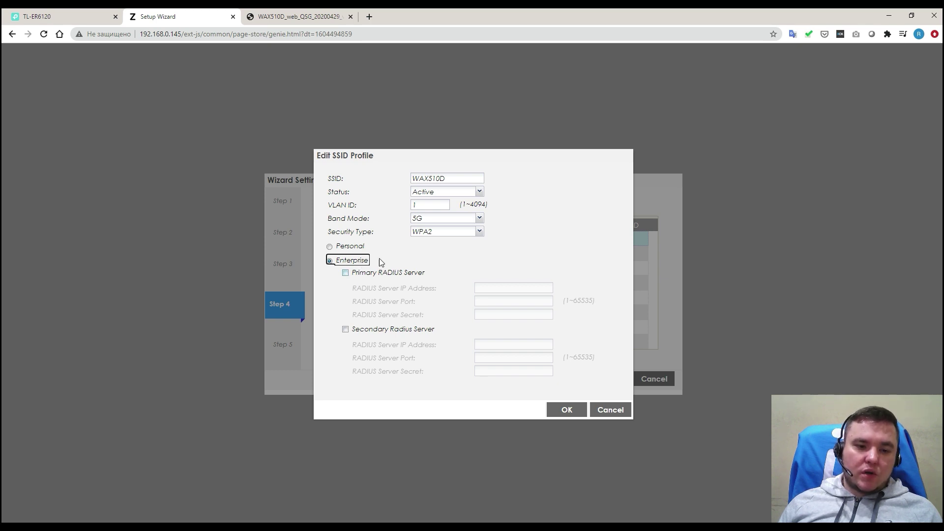
left_click(362, 244)
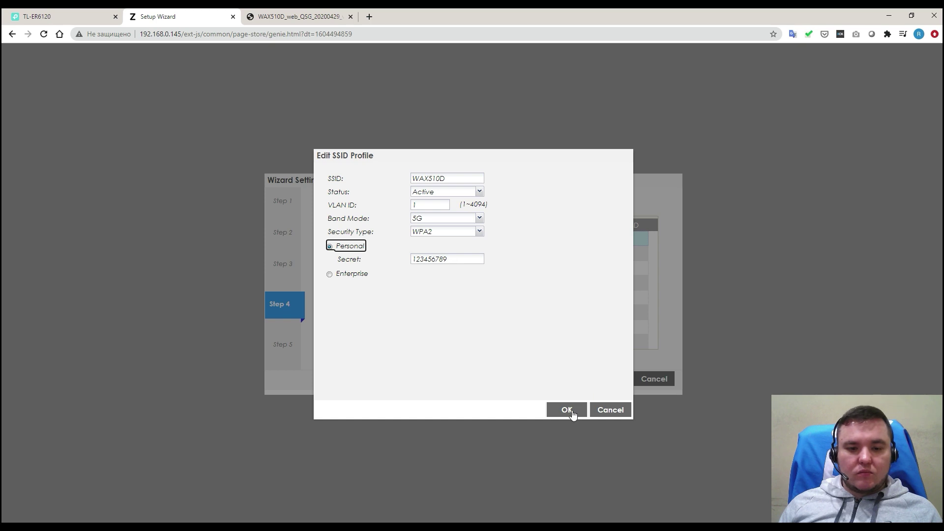
double_click(465, 257)
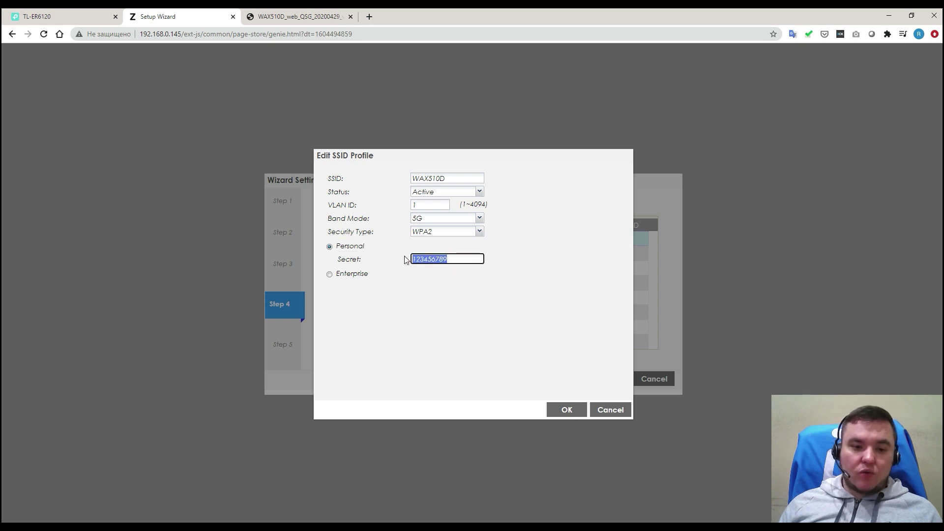
left_click(456, 259)
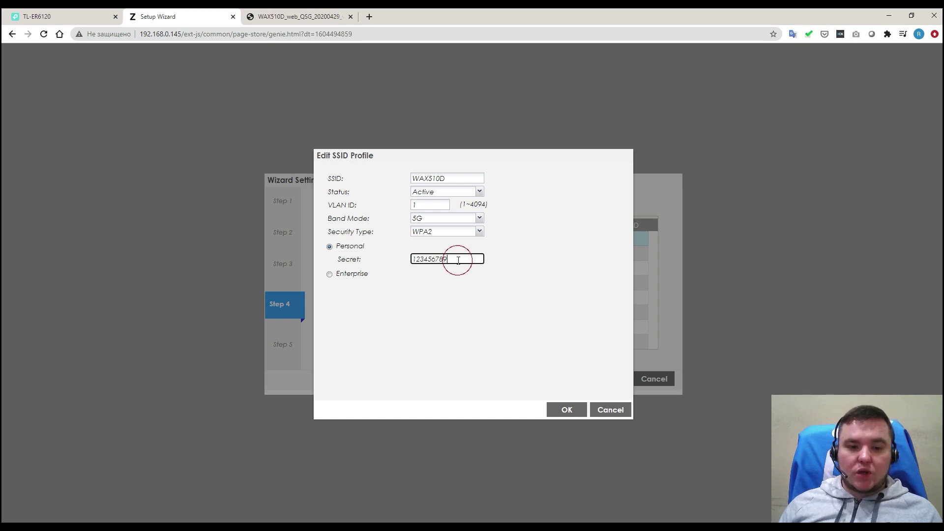
left_click(480, 351)
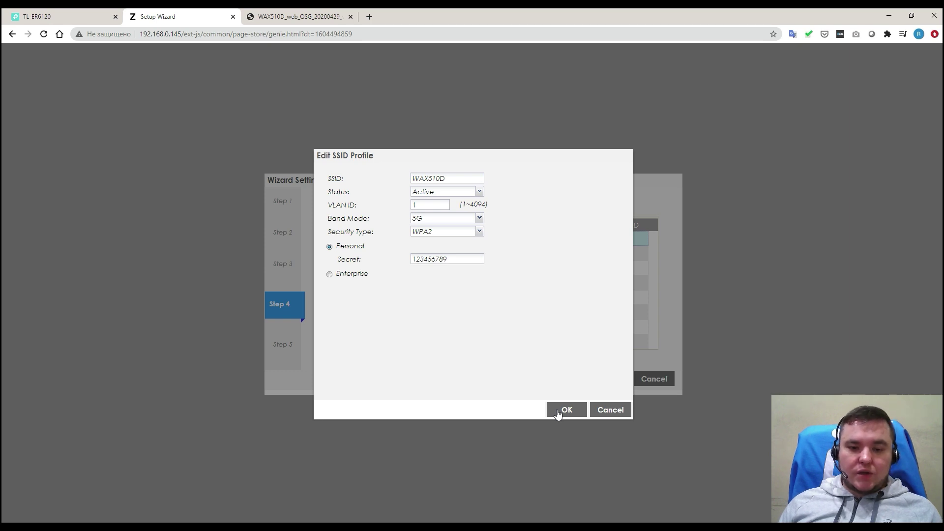
left_click(565, 410)
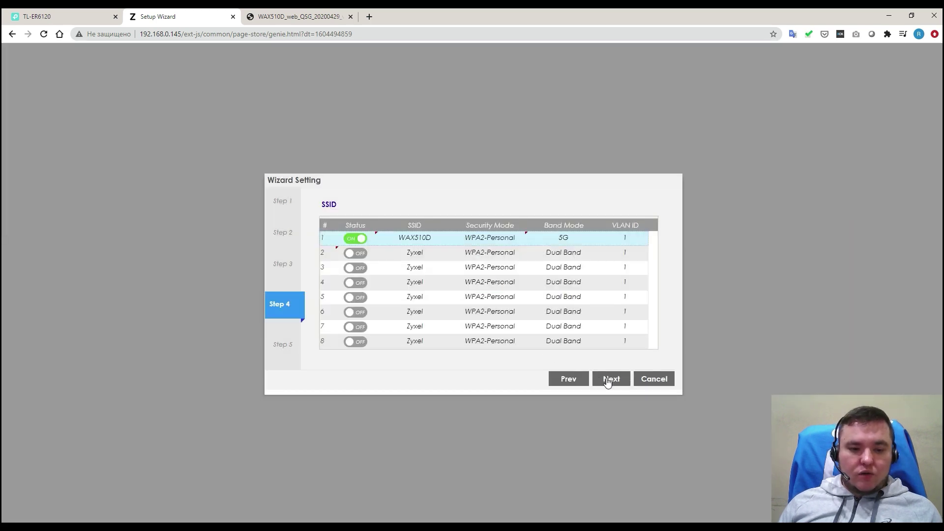
Step: Review the wizard summary and save all settings to apply the new SSID
left_click(610, 380)
scroll(568, 286, "down", 2)
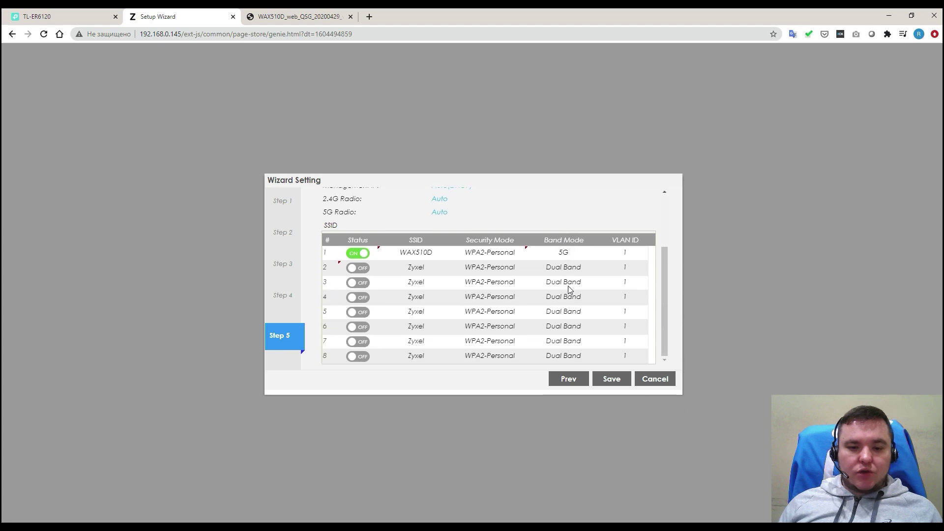
scroll(576, 306, "up", 2)
scroll(579, 309, "down", 2)
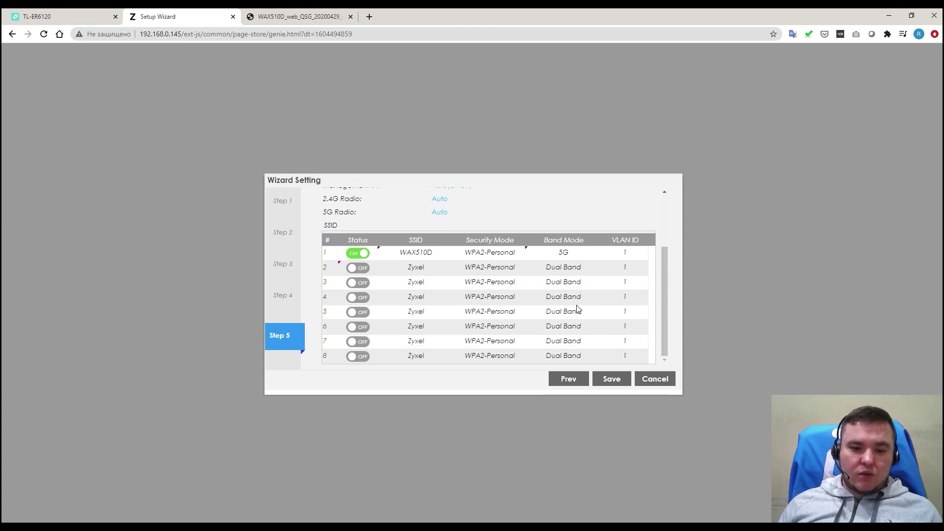
scroll(578, 310, "up", 3)
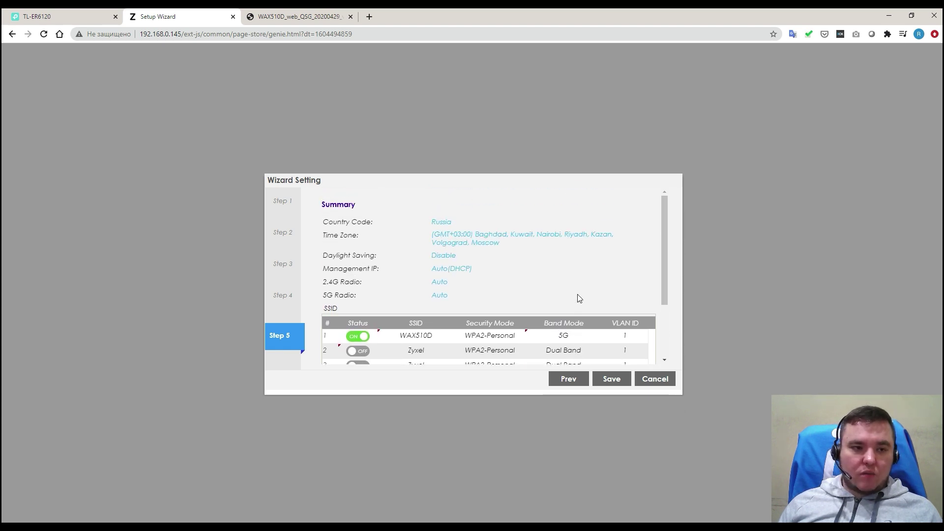
left_click(612, 379)
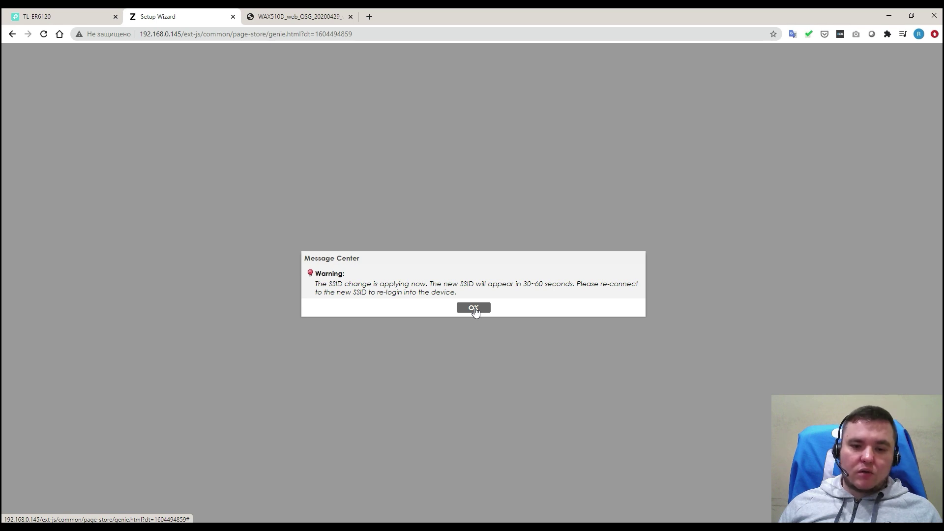
Step: Acknowledge the SSID-change warning with OK and let the page reload
left_click(474, 308)
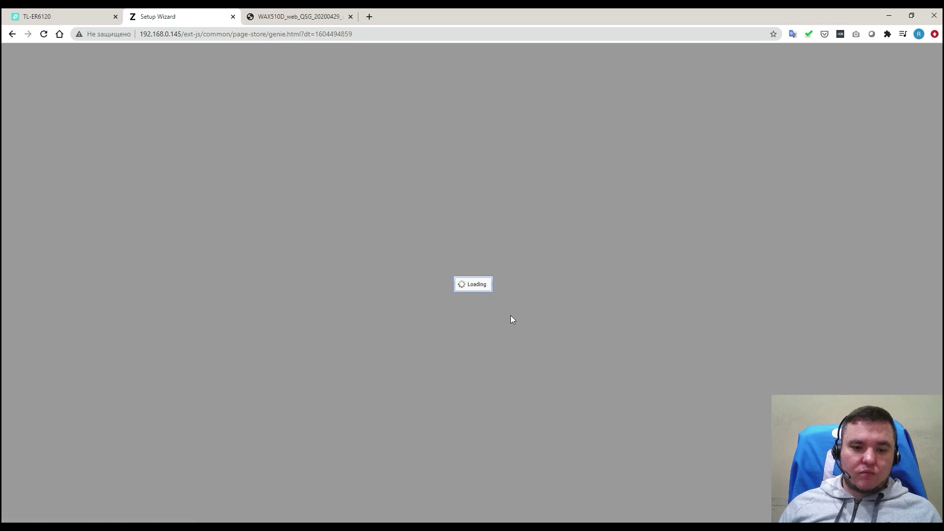
left_click(550, 316)
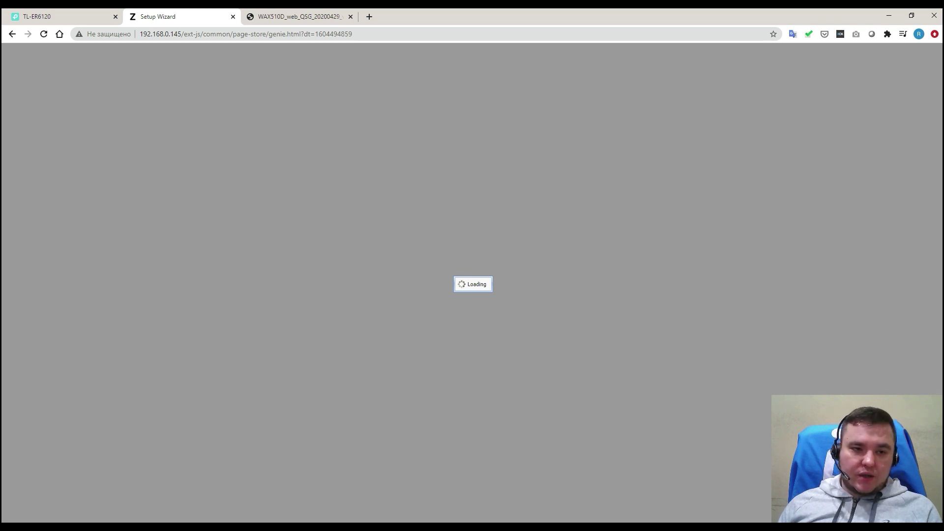
Step: Connect the PC to the WAX510D Wi-Fi network using its security key
left_click(855, 526)
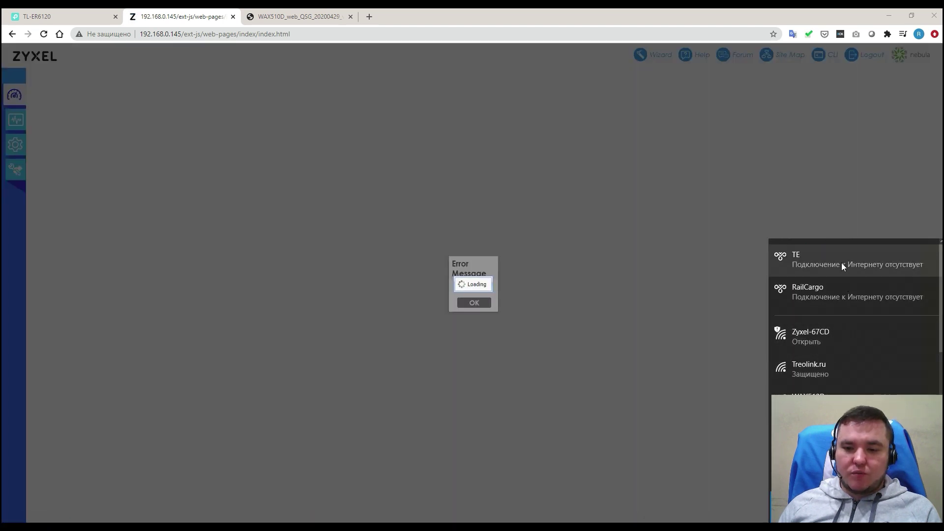
scroll(852, 368, "down", 1)
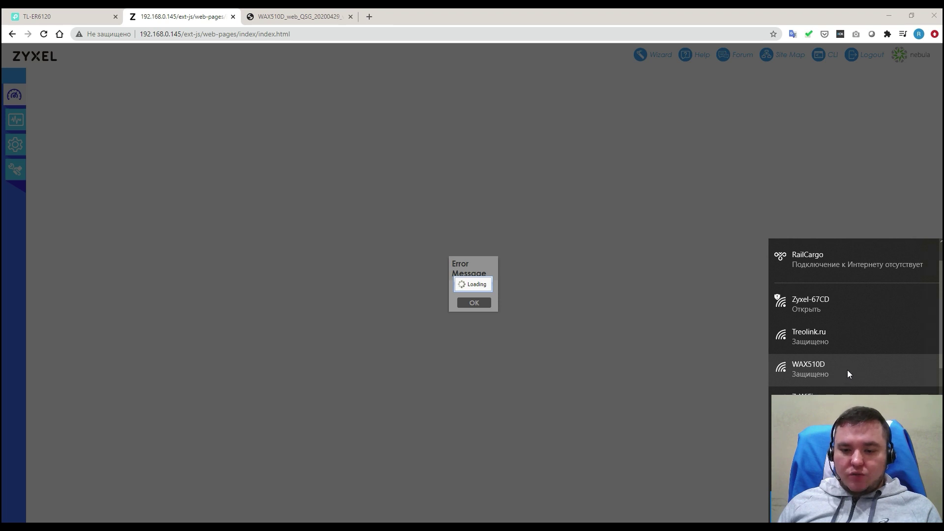
left_click(847, 370)
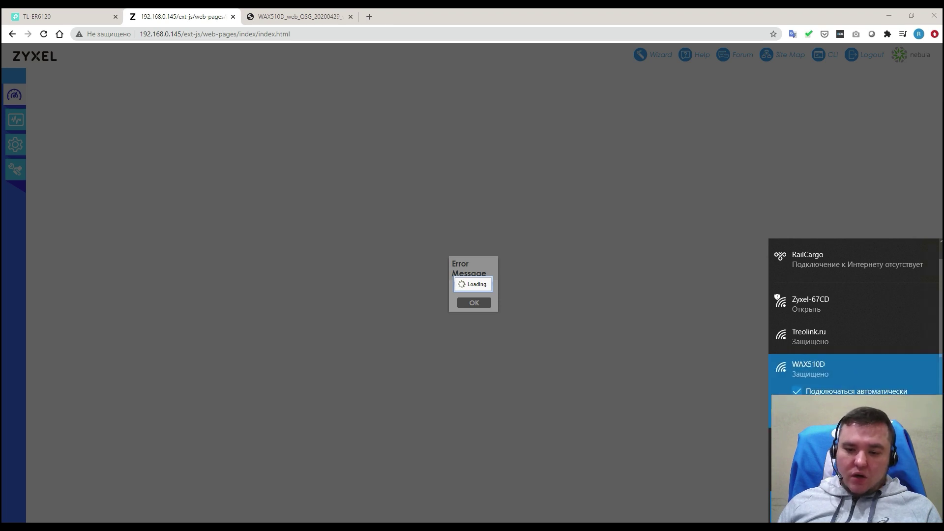
left_click(904, 413)
type("**********")
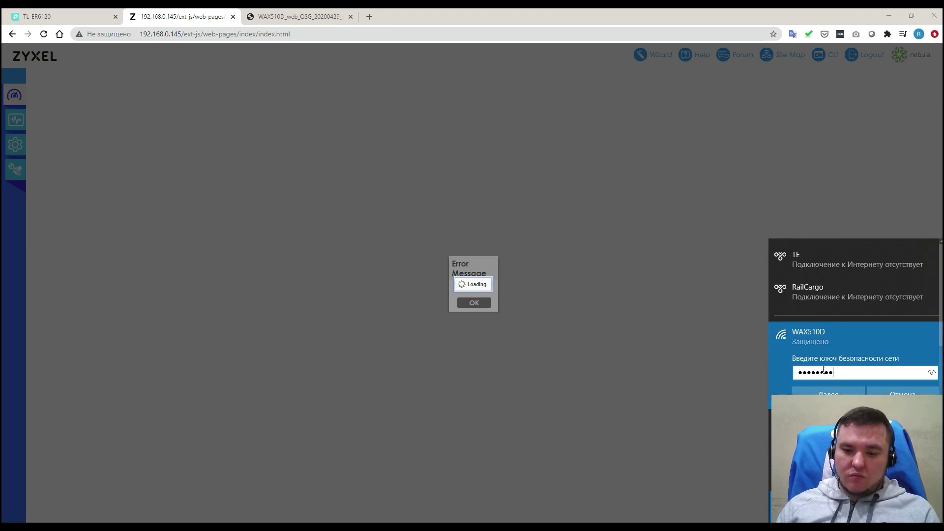
key("Return")
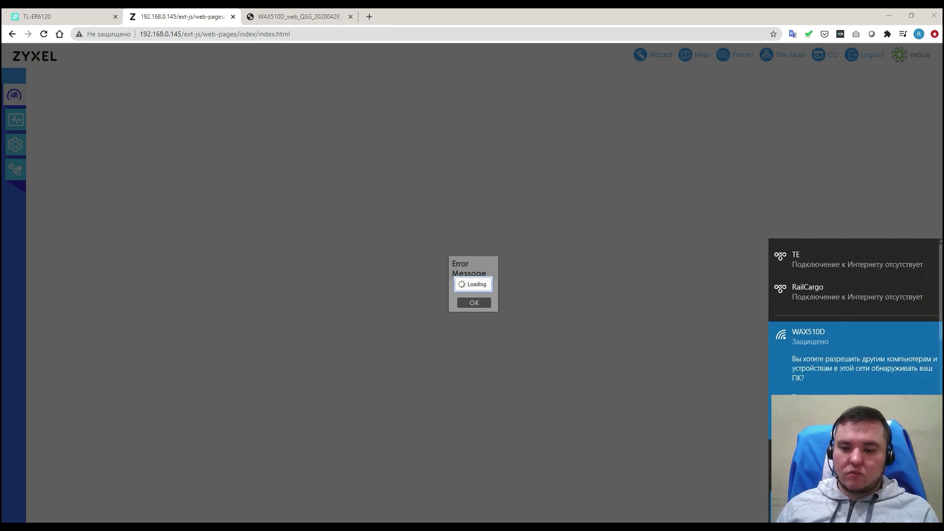
left_click(829, 425)
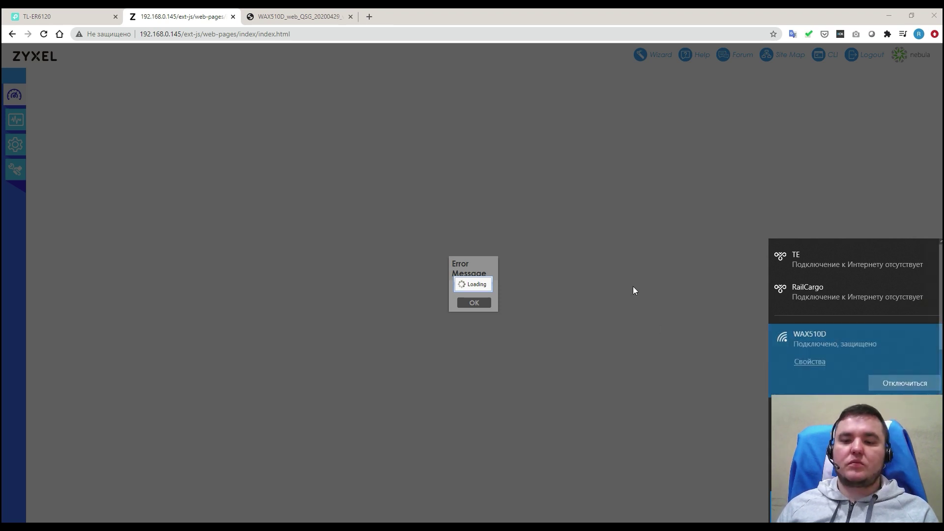
left_click(457, 179)
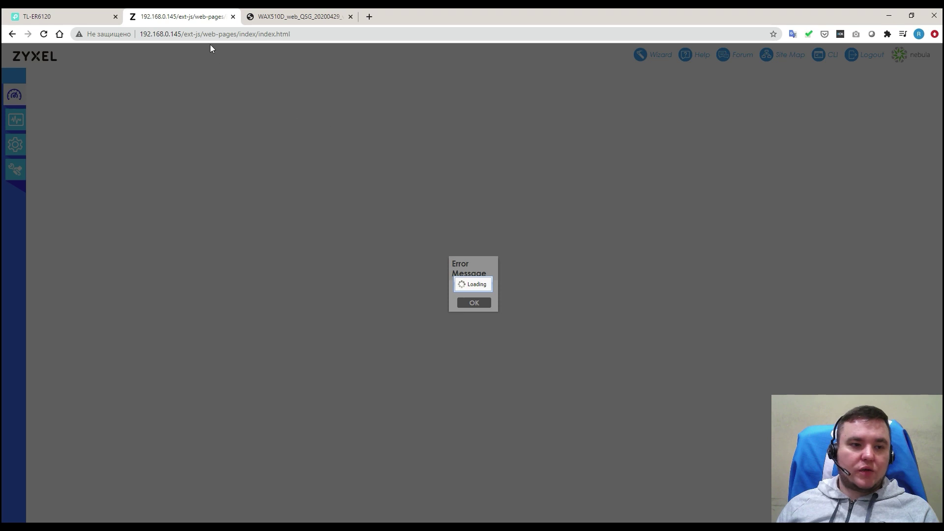
Step: Reload the configurator and log back in as admin in standalone mode with the new password
left_click(44, 33)
left_click(511, 90)
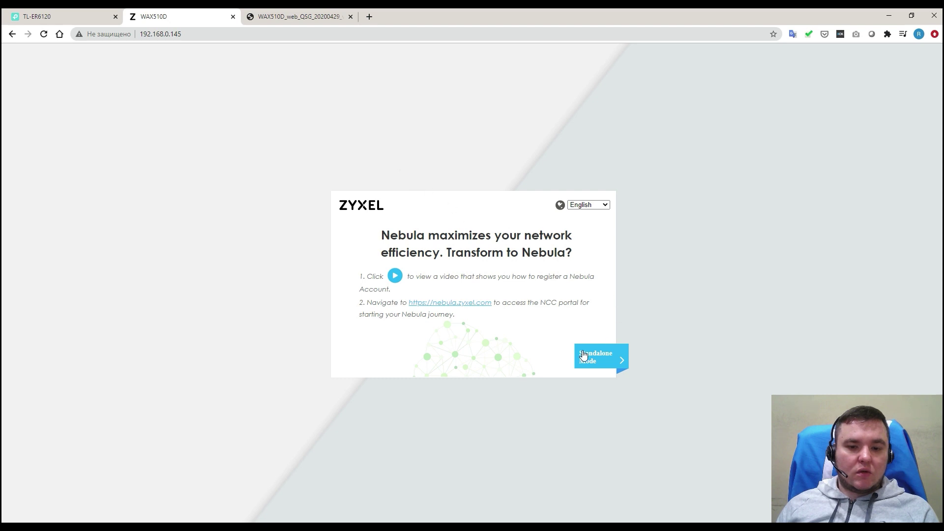
left_click(595, 357)
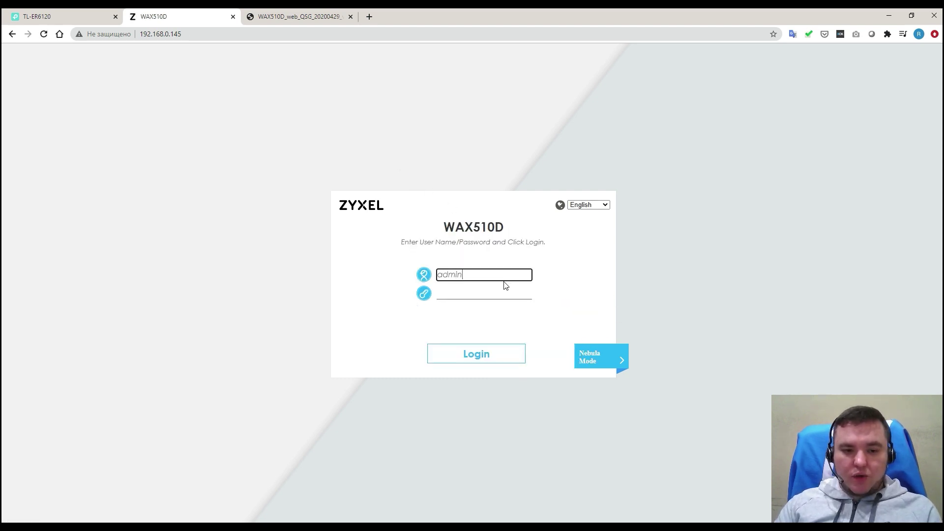
key("Tab")
type("1234567")
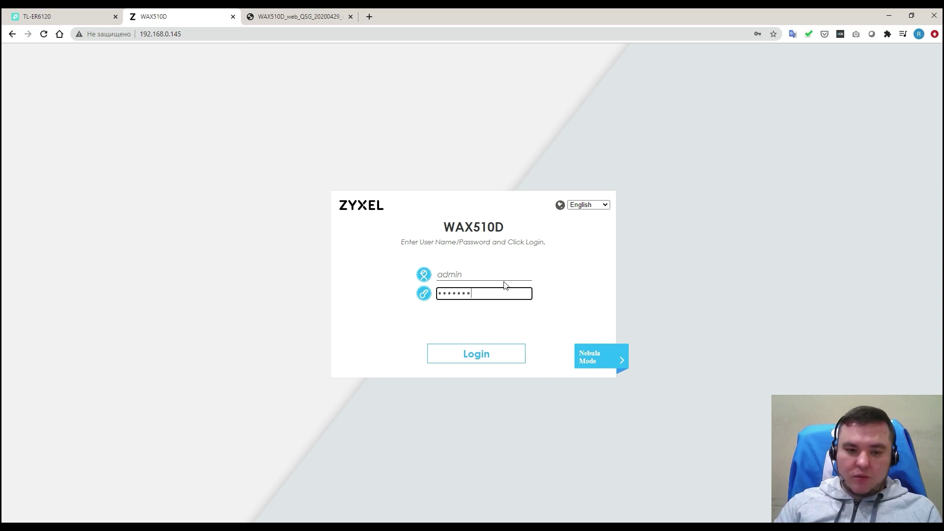
type("8")
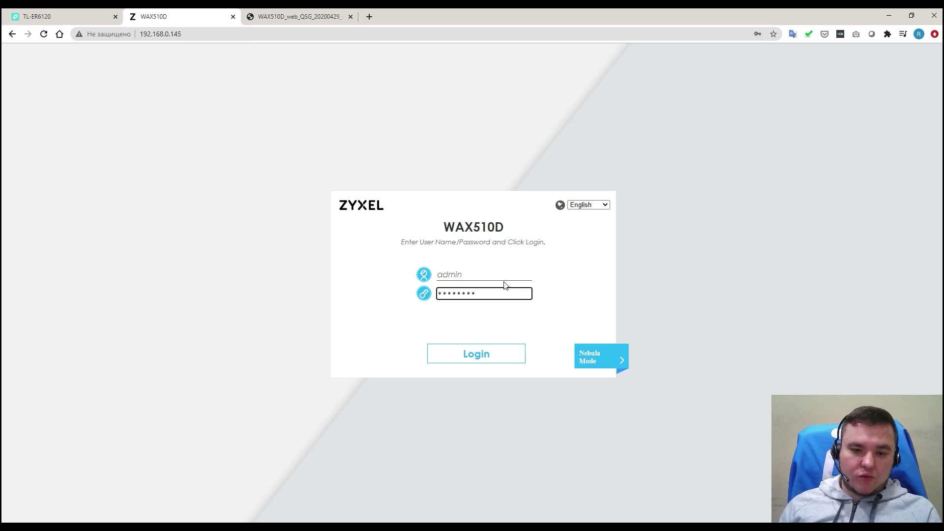
left_click(494, 354)
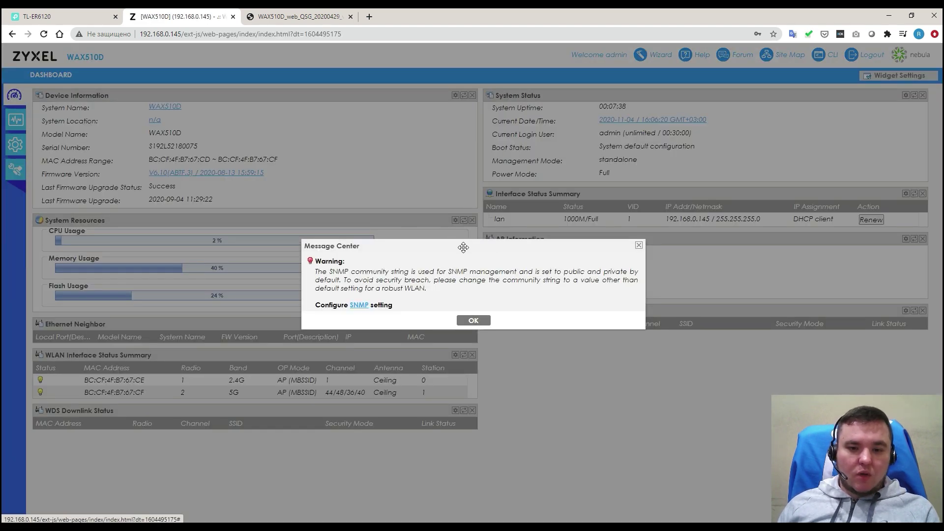
Step: Dismiss the SNMP warning and close the cloud notice with 'Do not show' ticked
left_click(473, 321)
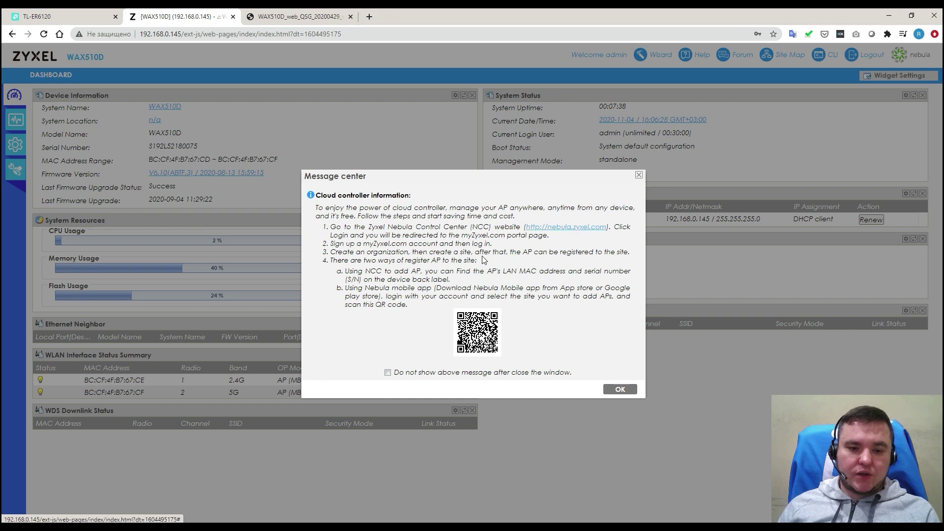
left_click(455, 375)
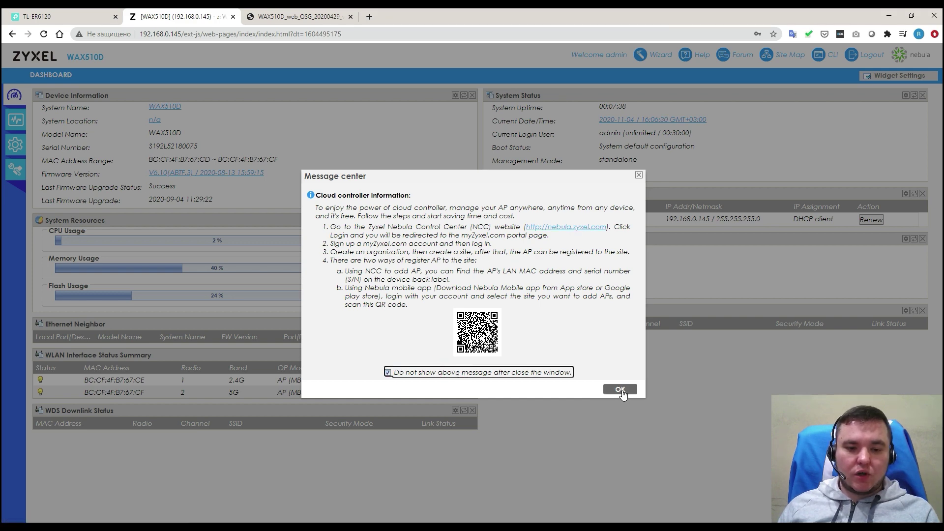
left_click(620, 389)
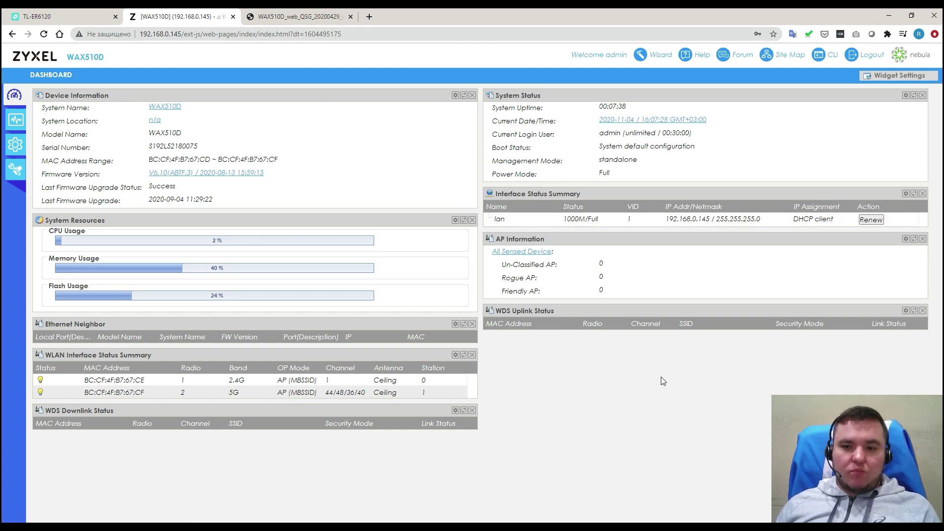
Step: Drag the Ethernet Neighbor and WLAN Interface Status Summary widgets into the right column
left_click(898, 75)
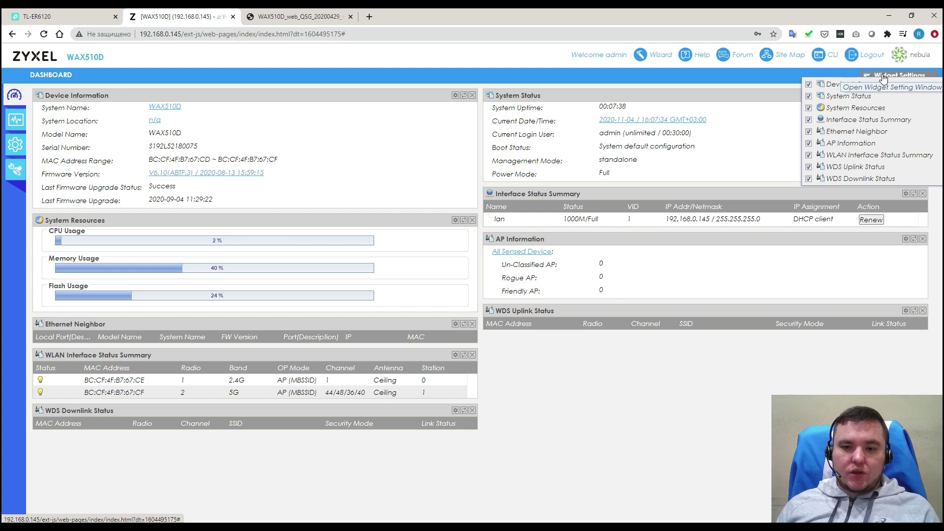
left_click(708, 376)
left_click_drag(373, 323, 804, 361)
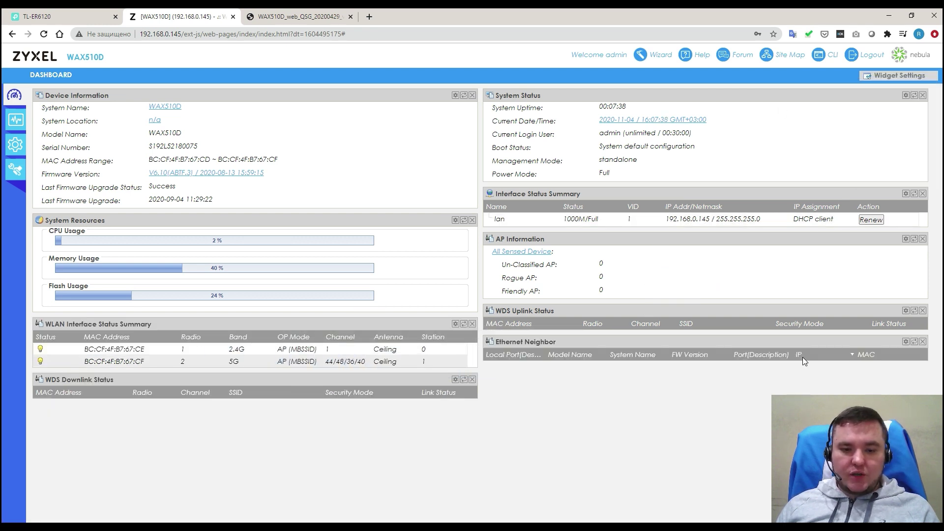
left_click_drag(349, 323, 794, 389)
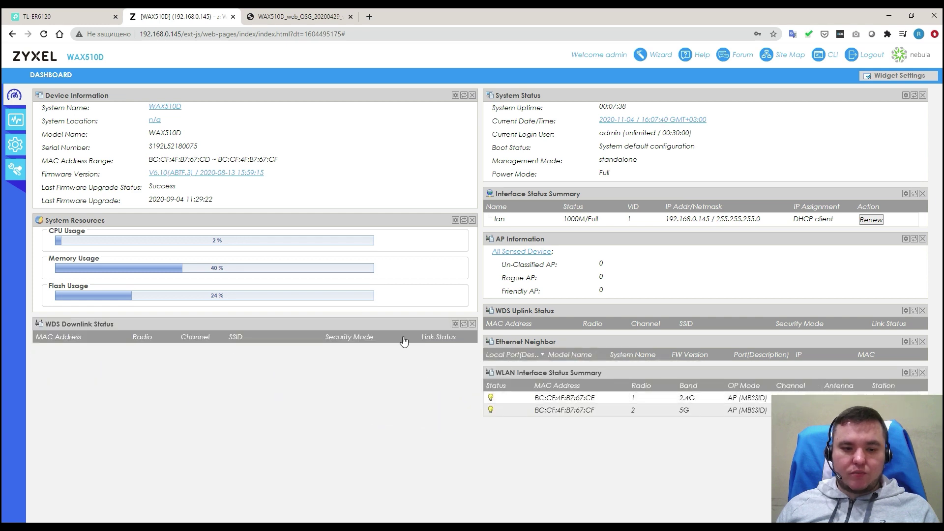
left_click_drag(347, 322, 722, 441)
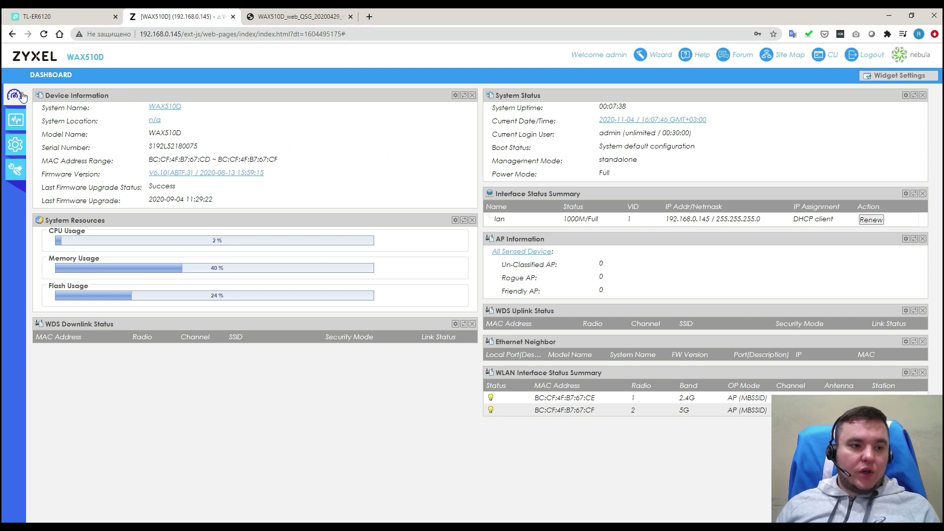
Step: Show the Monitor Station List with the one 300M WPA2-Personal client at 192.168.0.119 selected
left_click(14, 119)
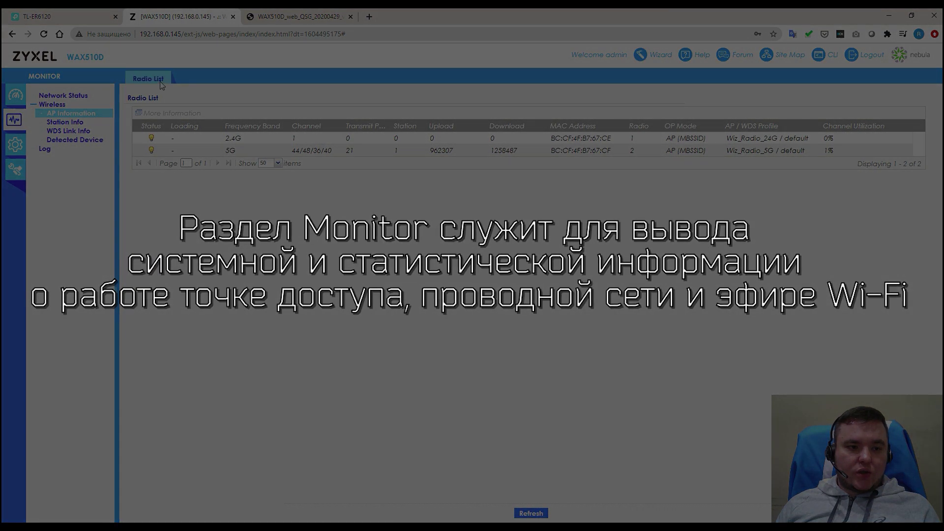
left_click(493, 153)
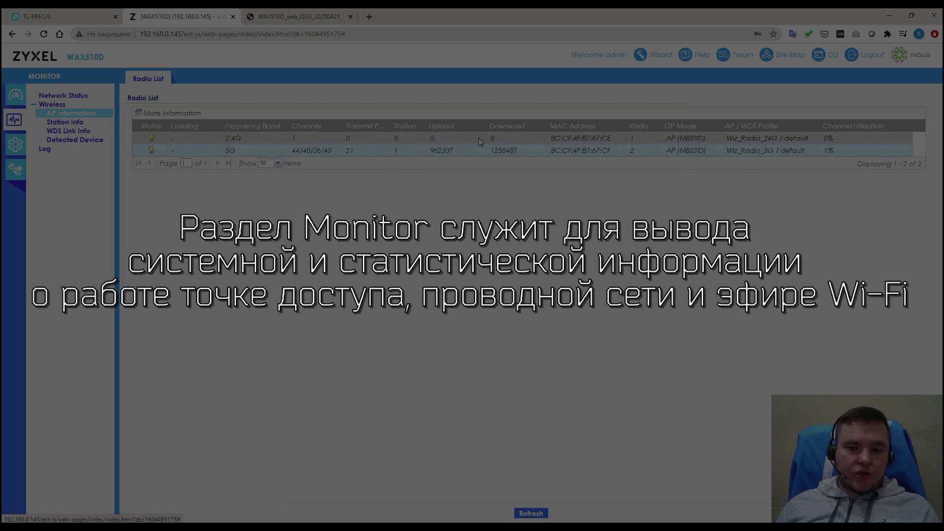
left_click(74, 99)
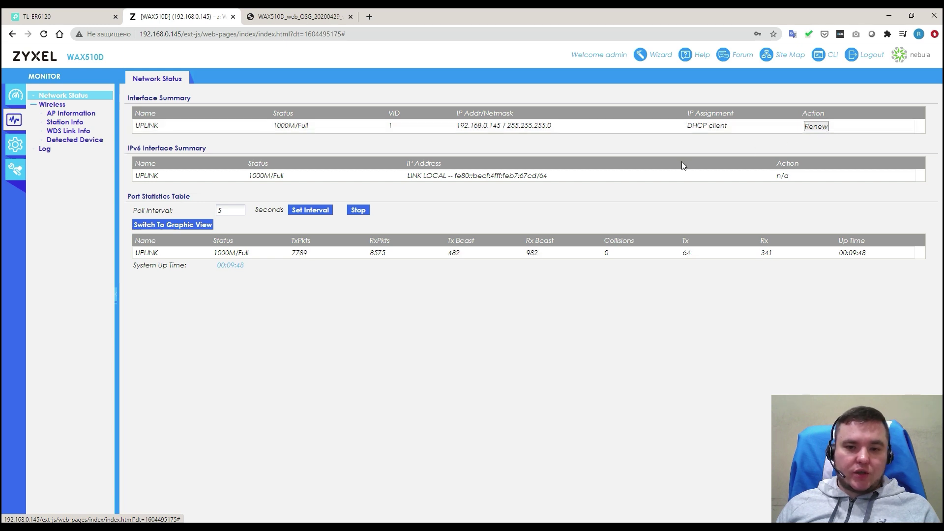
left_click(82, 123)
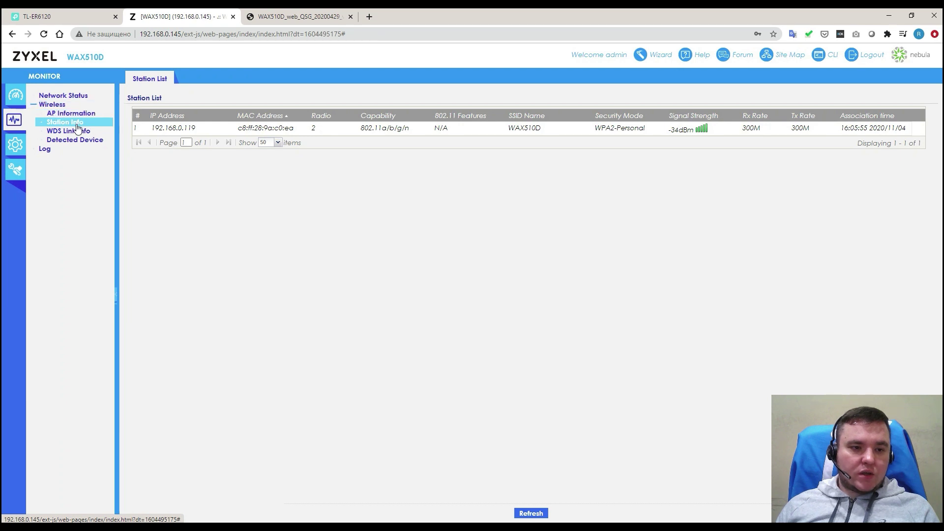
left_click(204, 129)
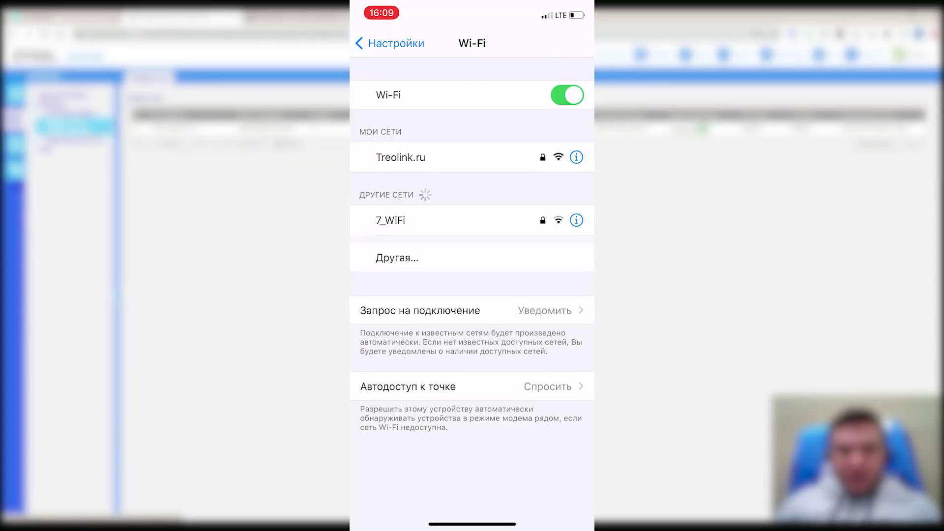
Step: Connect the iPhone to the WAX510D Wi-Fi network by entering its password
left_click(399, 251)
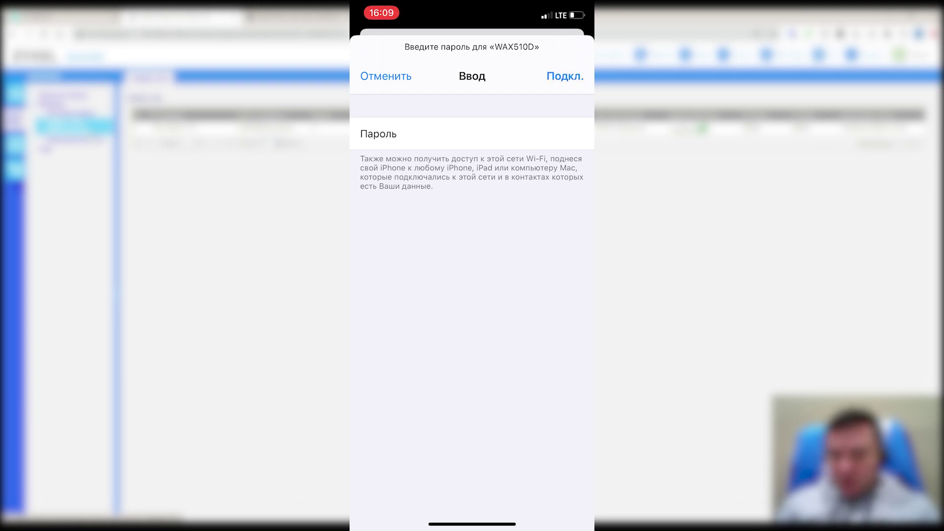
key("Return")
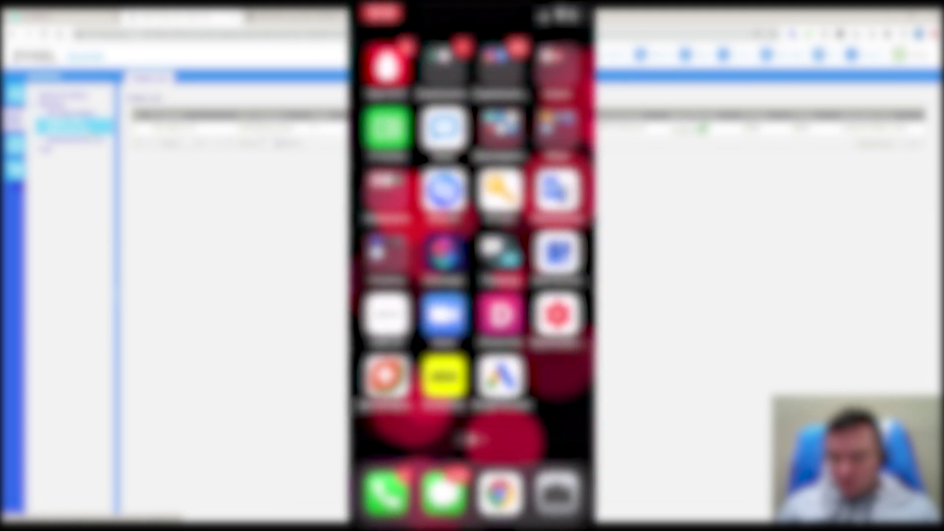
Step: Run a WiFiman speed test (206,9 Mbps down, 472 Mbps up), then view WDS Link Info
left_click(387, 253)
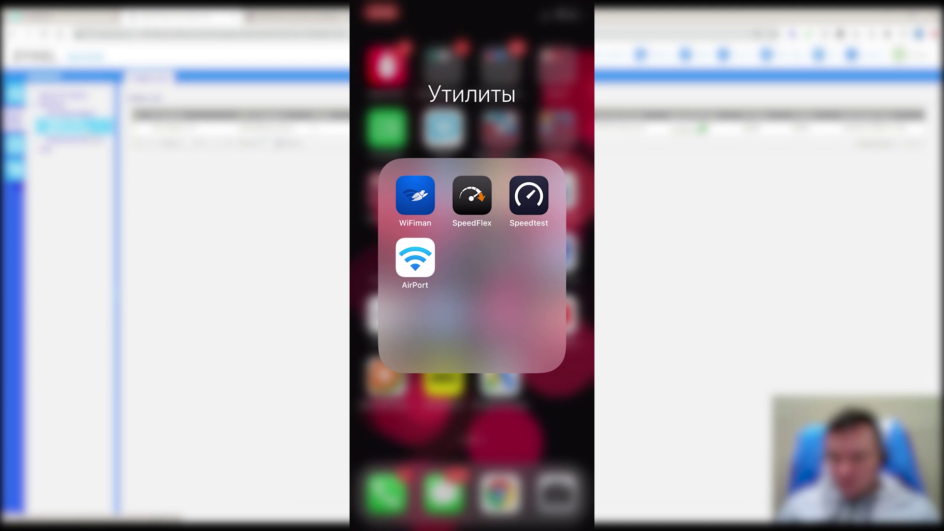
left_click(415, 195)
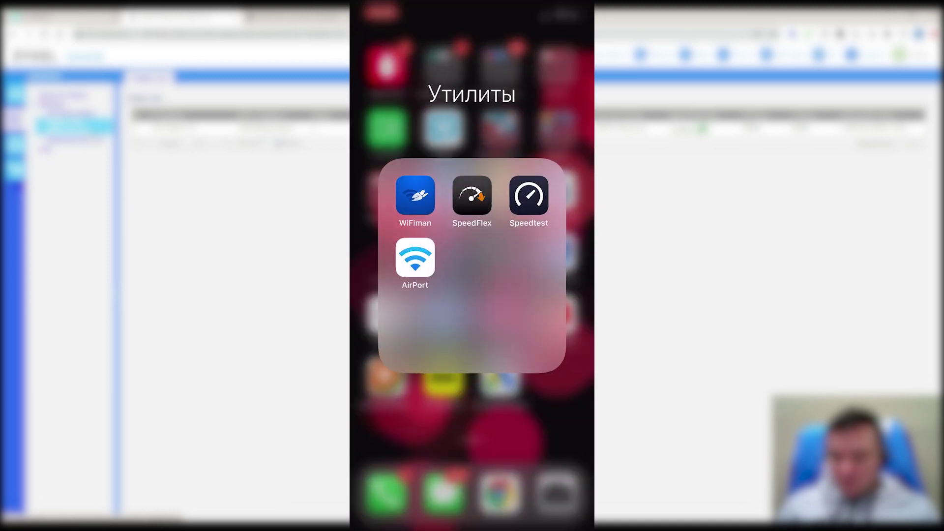
left_click(415, 195)
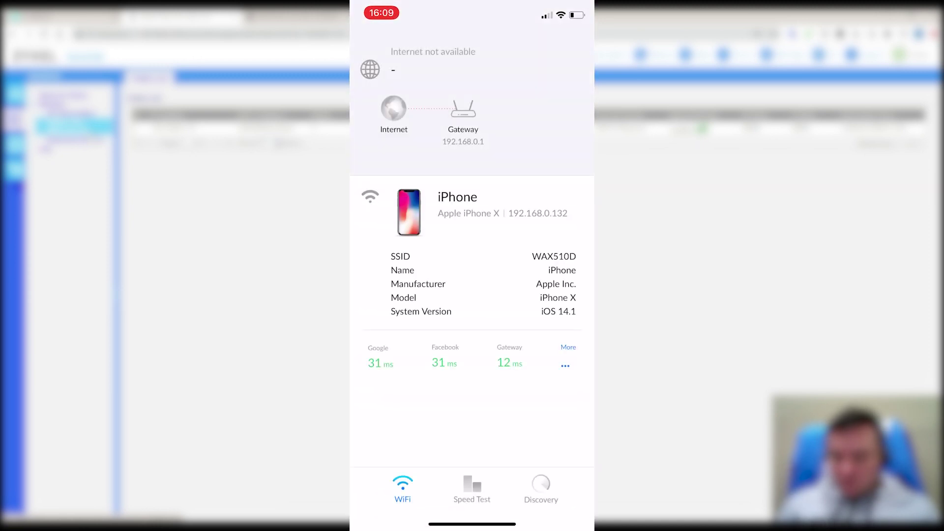
left_click(472, 487)
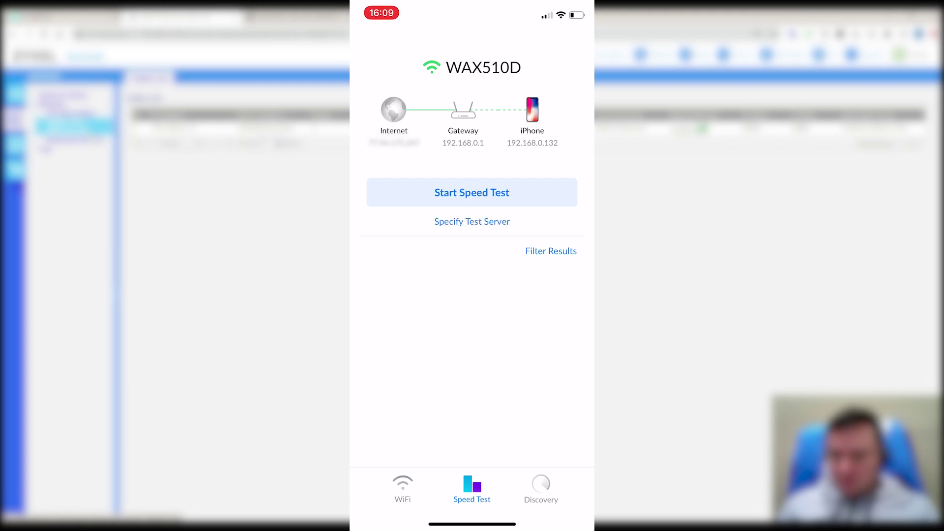
left_click(472, 192)
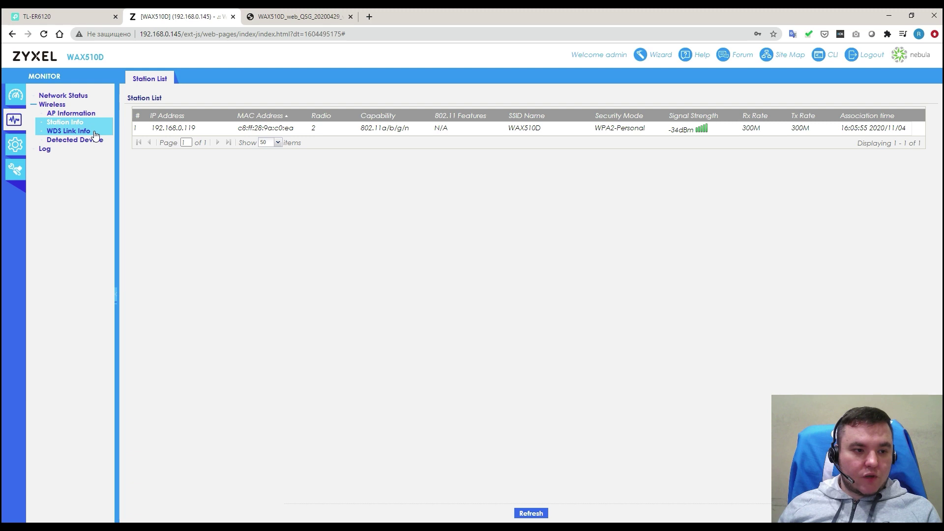
left_click(93, 130)
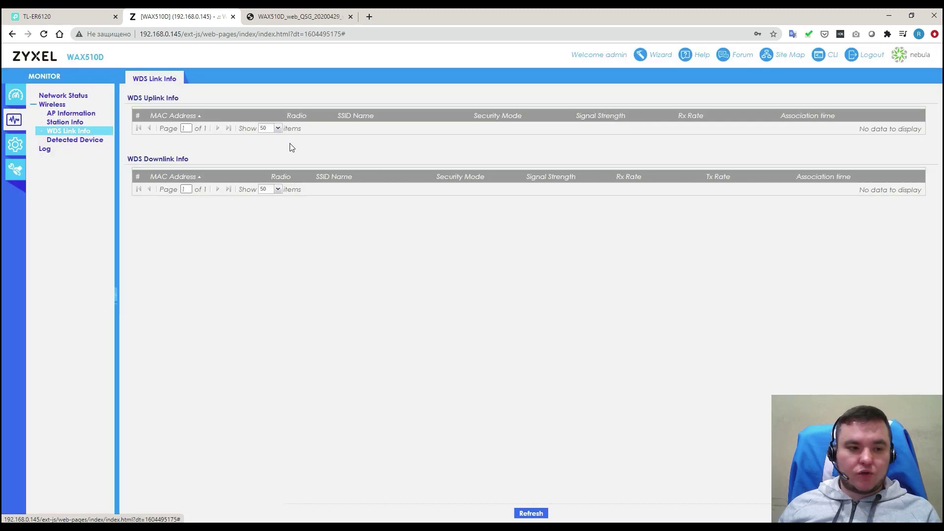
Step: Check the Detected Device summary, then scroll through the full View Log table
left_click(77, 140)
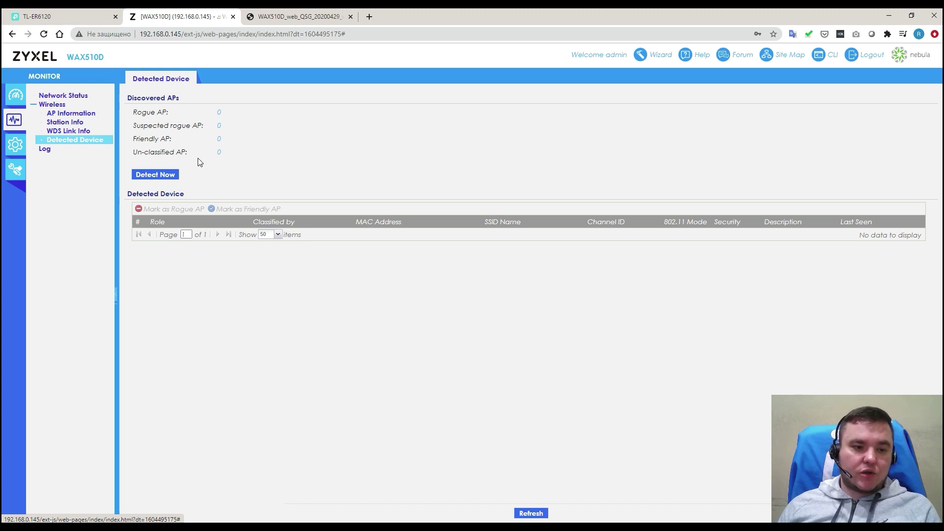
left_click(70, 149)
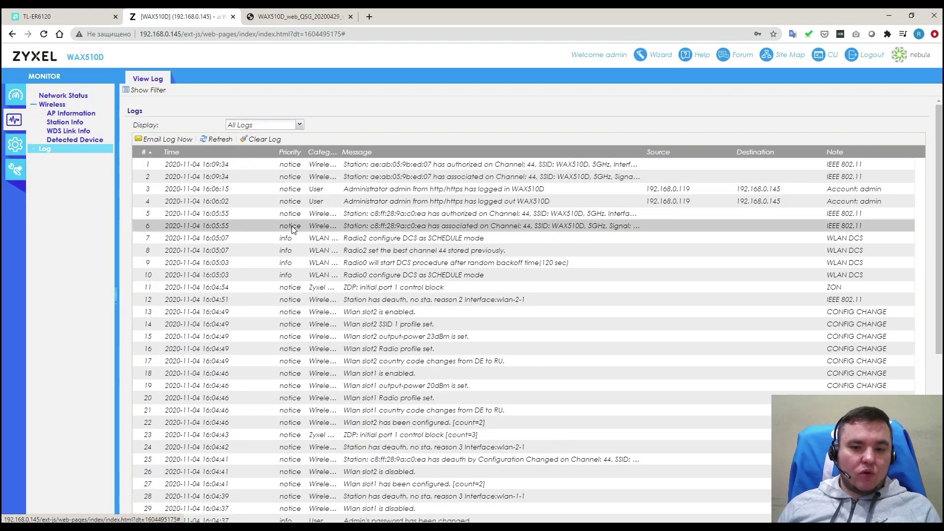
scroll(291, 225, "down", 5)
scroll(293, 241, "up", 5)
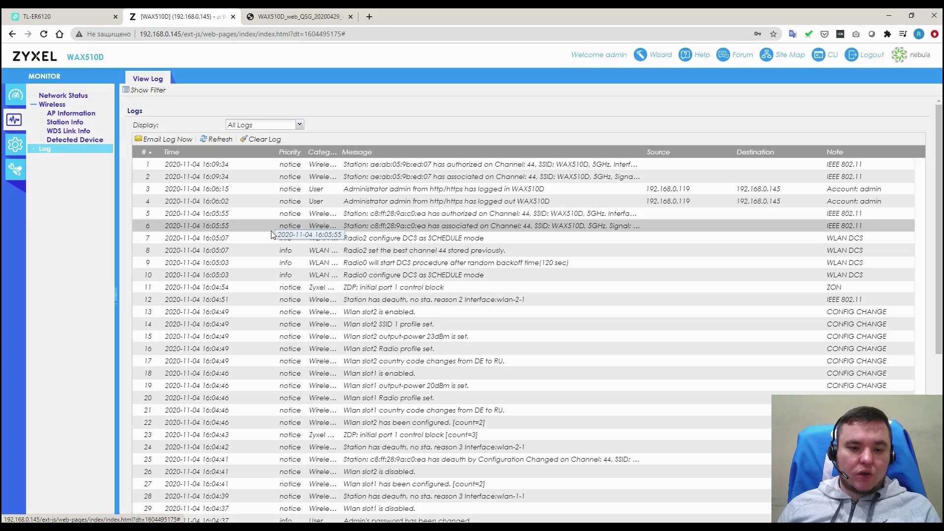
scroll(270, 234, "down", 5)
scroll(271, 235, "down", 1)
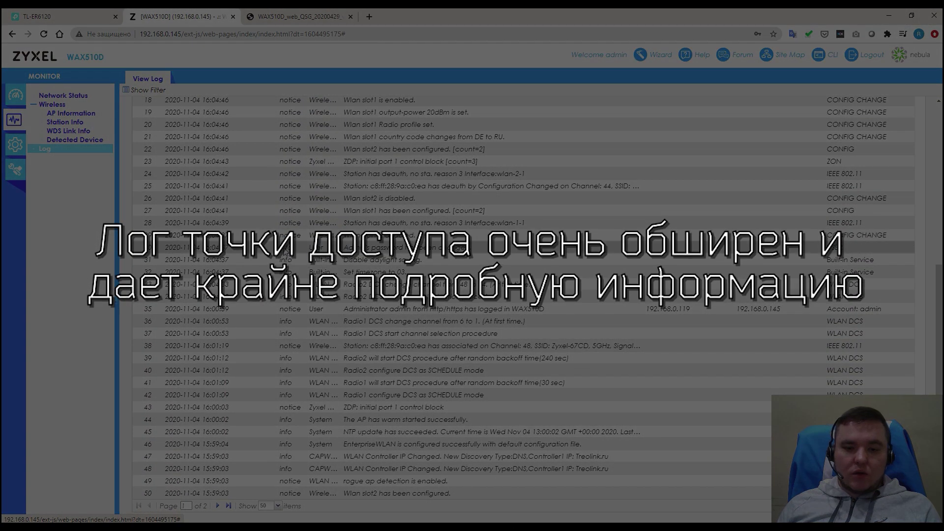
scroll(447, 395, "up", 6)
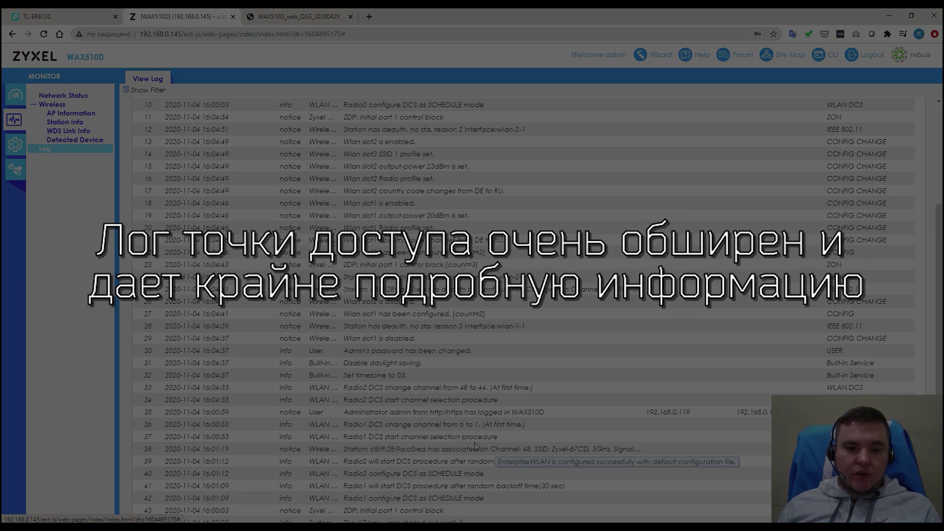
scroll(447, 396, "up", 1)
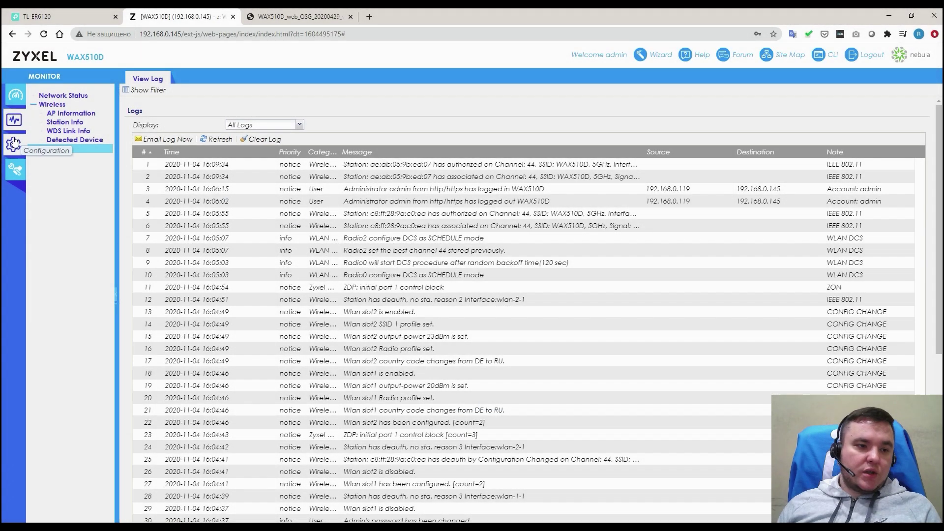
Step: Enable both Broadcast and Multicast Storm Control under Configuration > Network
left_click(14, 140)
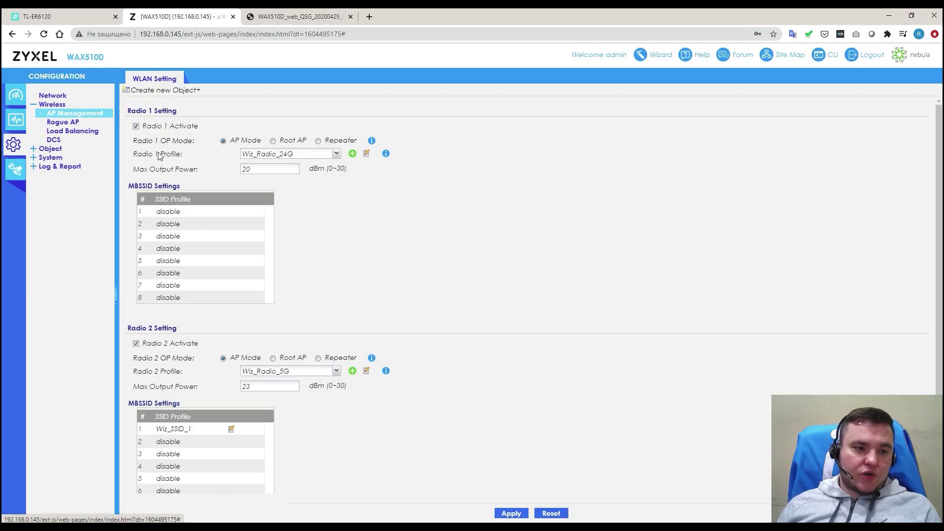
left_click(91, 100)
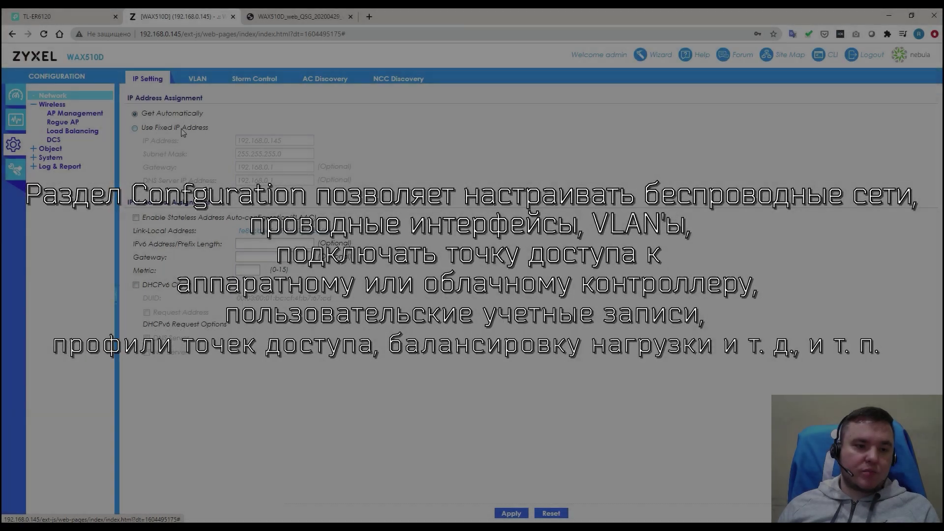
left_click(197, 80)
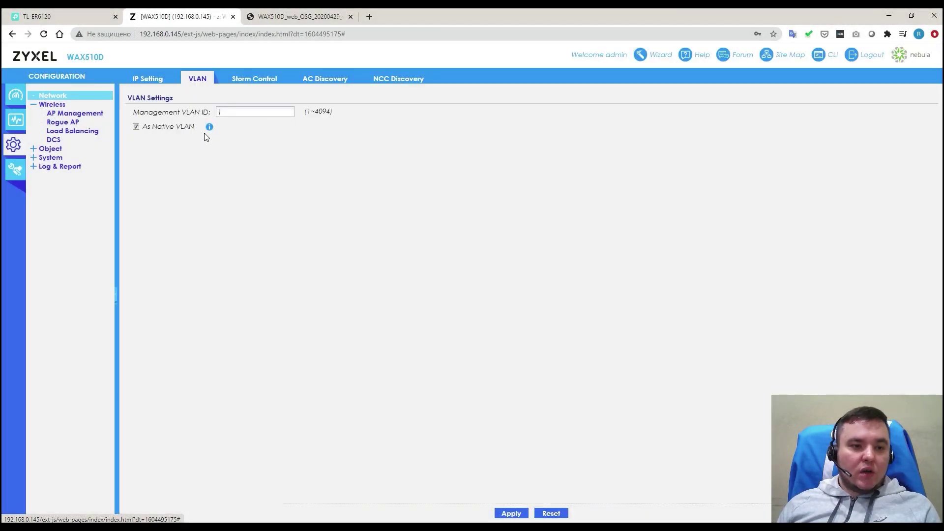
left_click(254, 86)
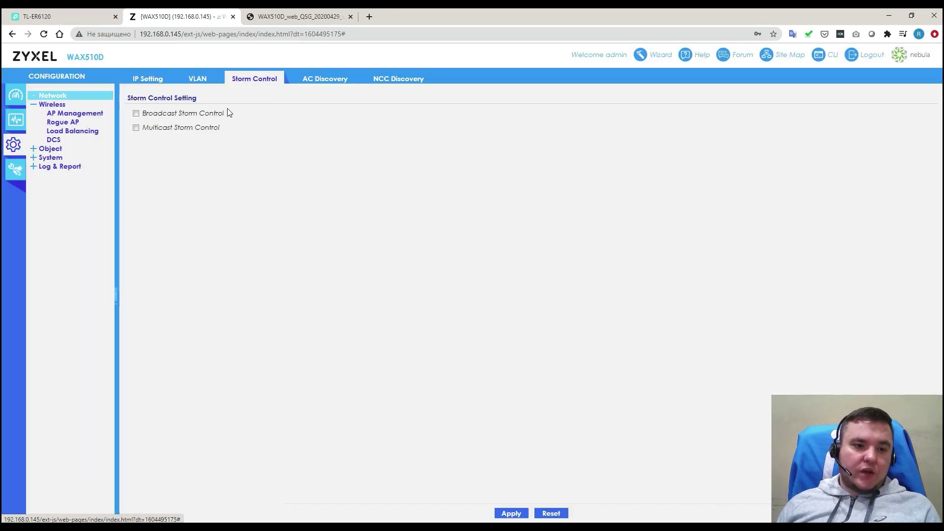
left_click(199, 113)
left_click(197, 128)
left_click(250, 162)
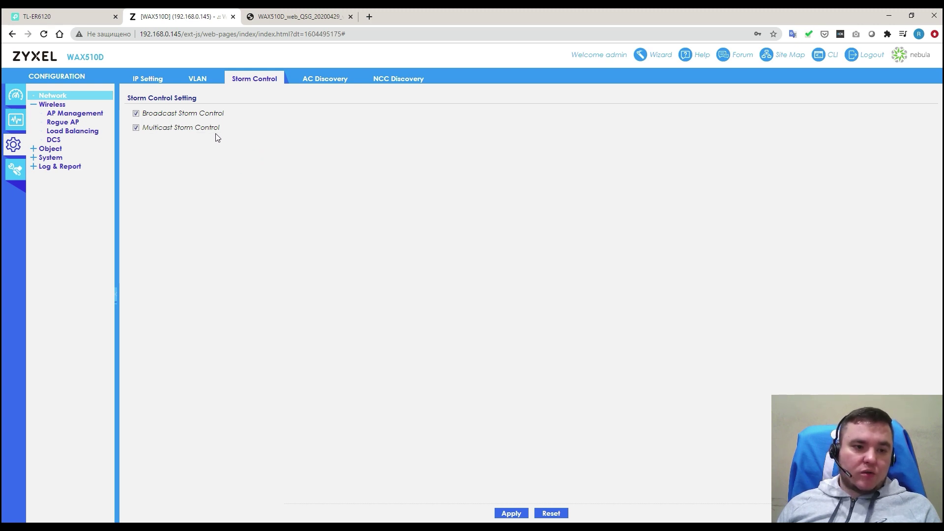
Step: Set AC Discovery to Disable and apply the change
left_click(317, 80)
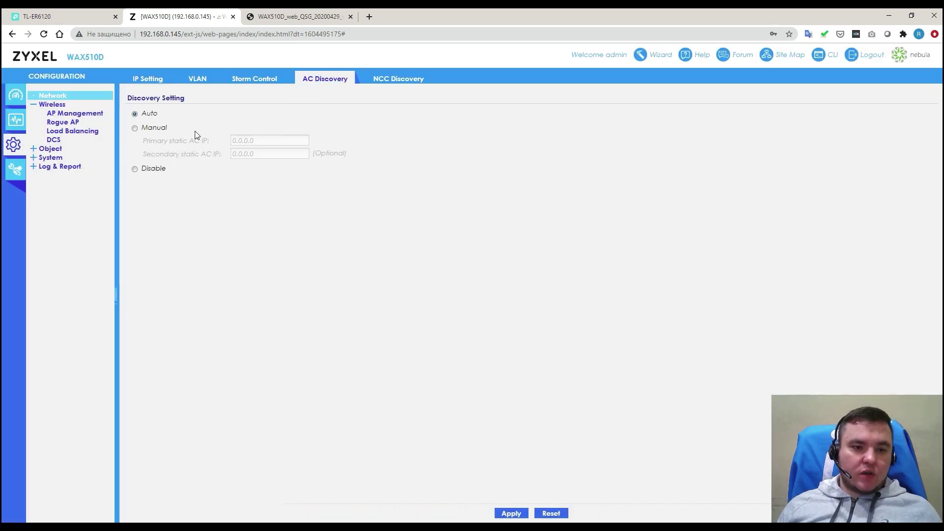
left_click(150, 117)
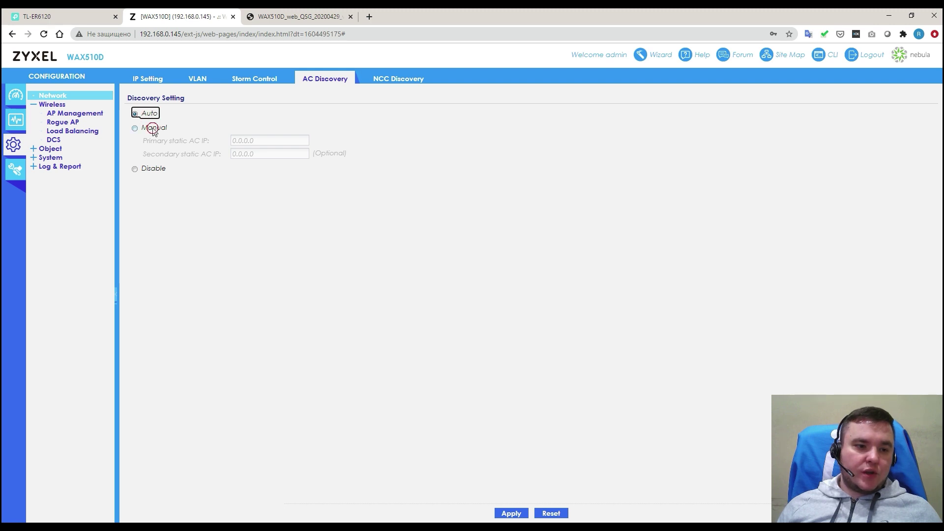
left_click(153, 128)
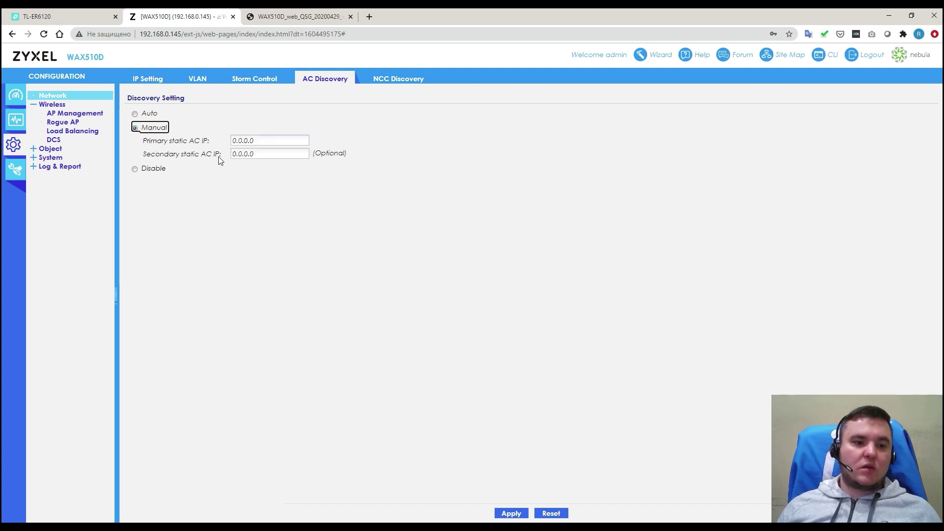
left_click(152, 169)
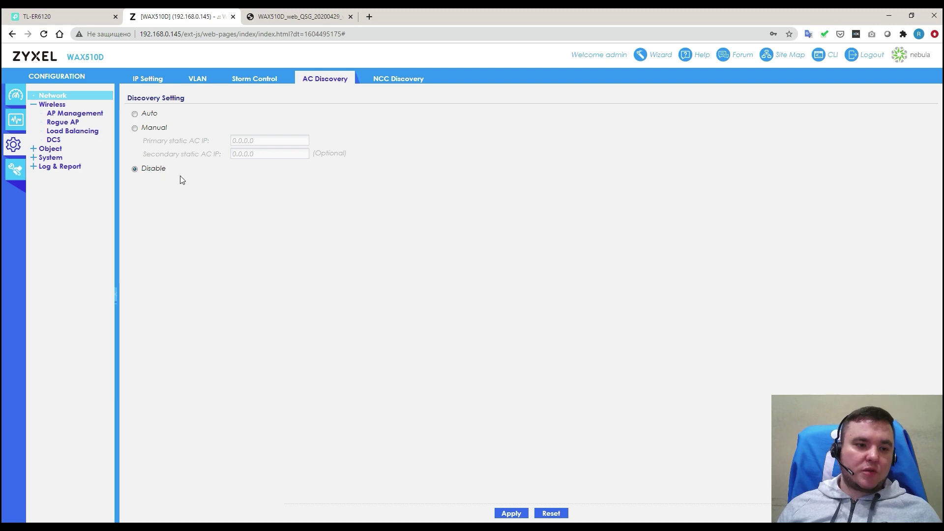
left_click(512, 513)
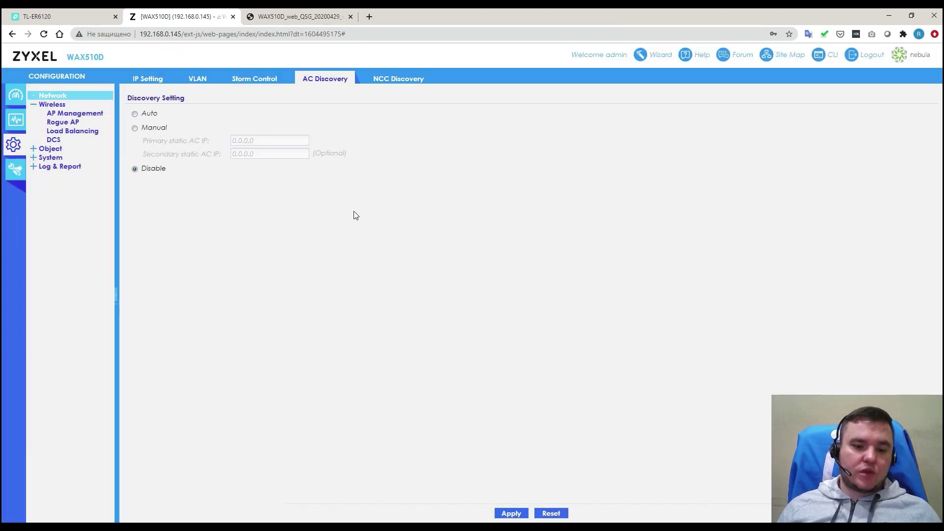
Step: View the NCC Discovery page showing the AP online but not connected to Nebula
left_click(394, 82)
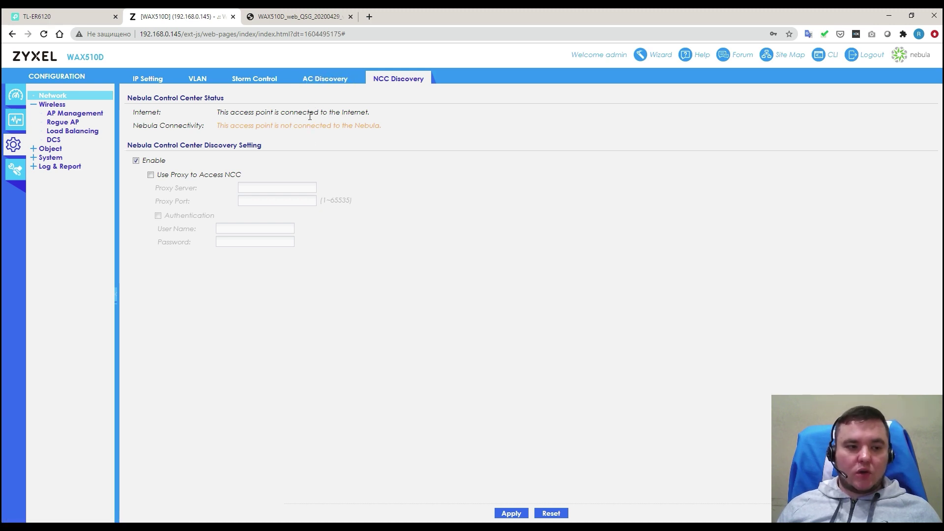
left_click(76, 106)
left_click(75, 105)
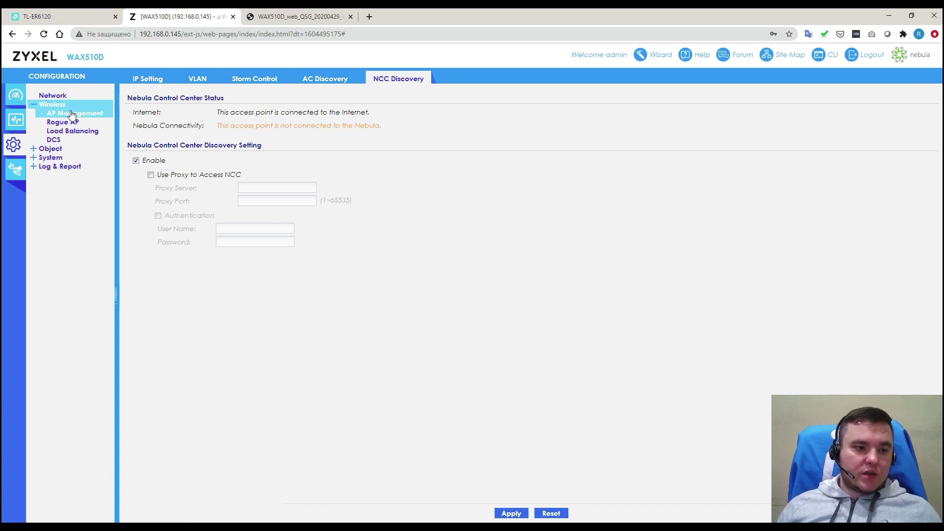
Step: Look over AP Management, then show the Rogue/Friendly AP List with detection off and no APs
left_click(79, 112)
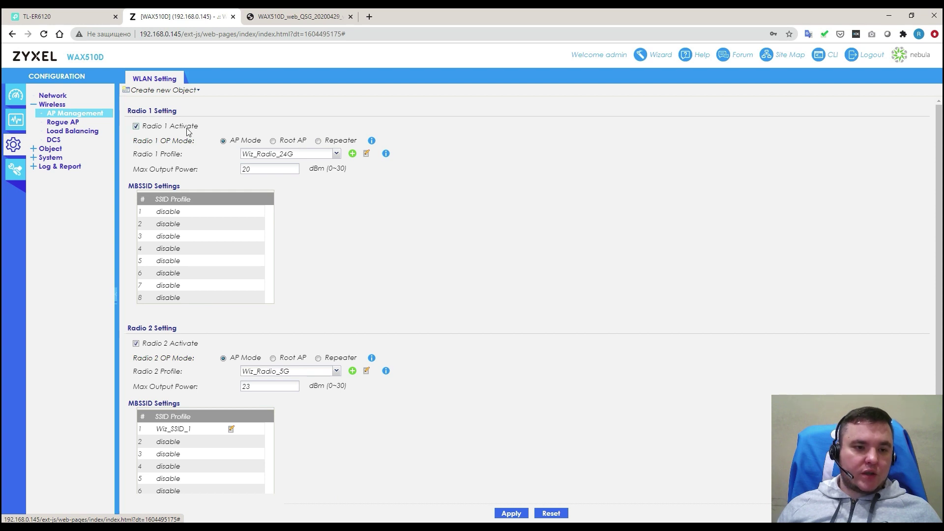
scroll(319, 170, "down", 2)
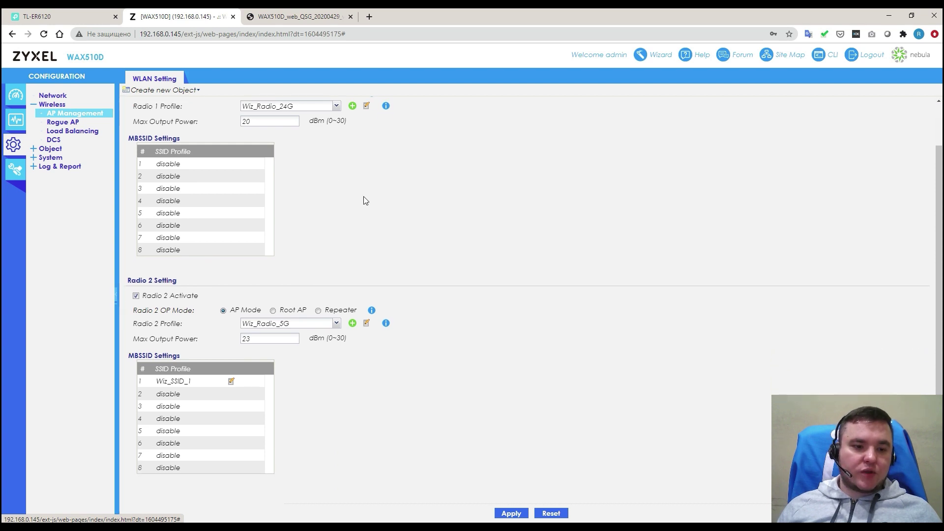
scroll(353, 236, "up", 2)
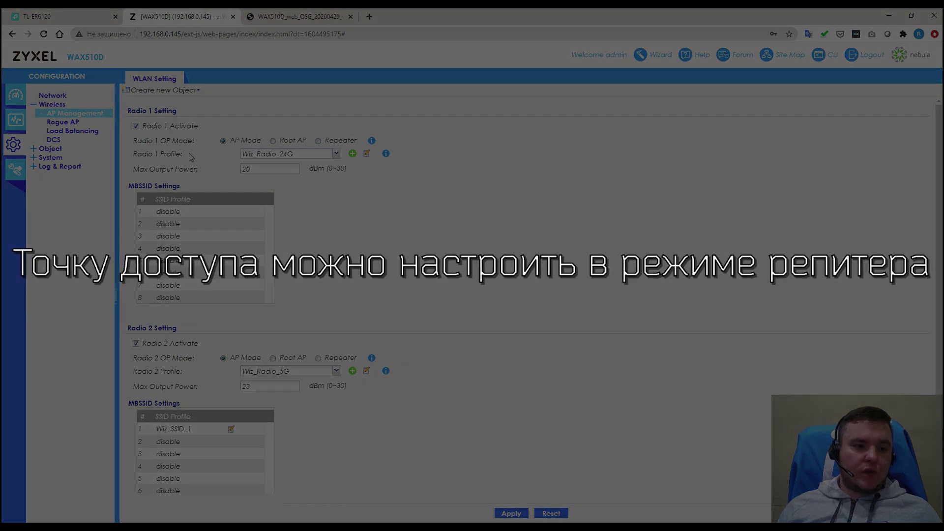
left_click(68, 125)
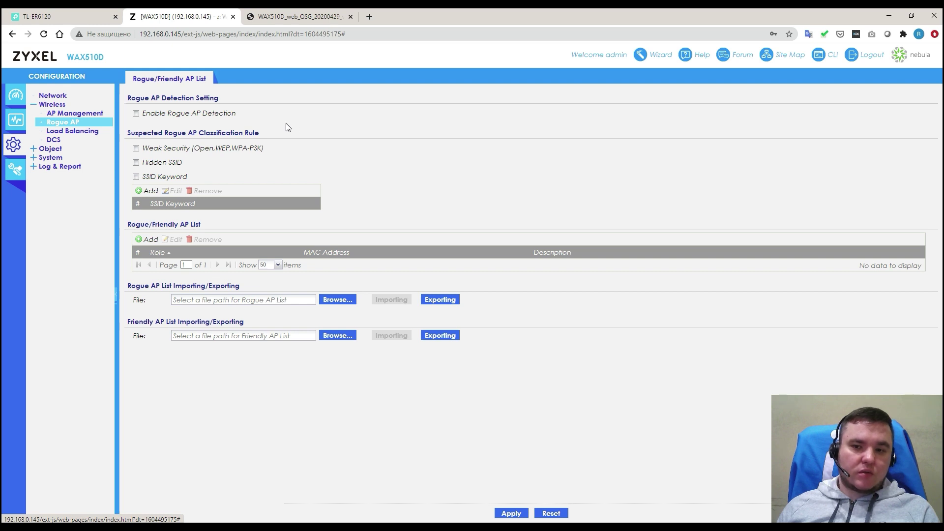
Step: Set the Load Balancing mode to By Smart Classroom
left_click(81, 135)
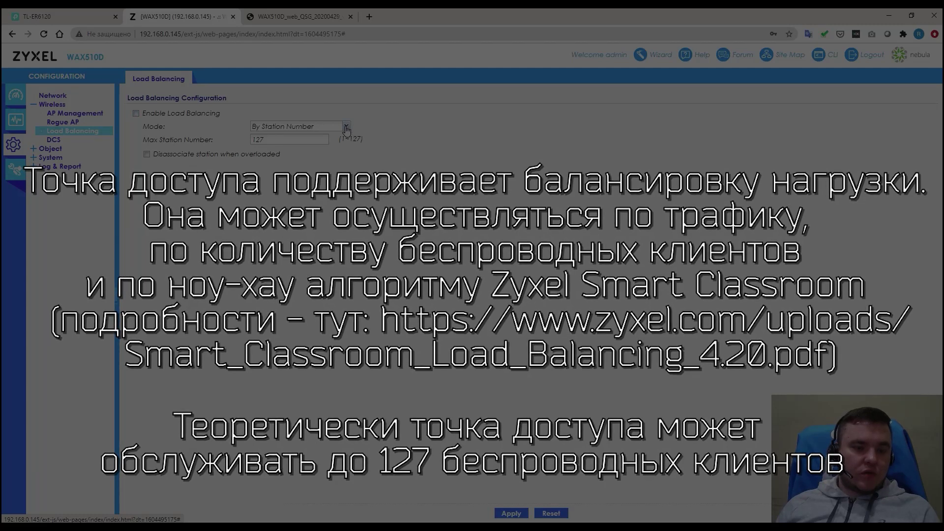
left_click(347, 128)
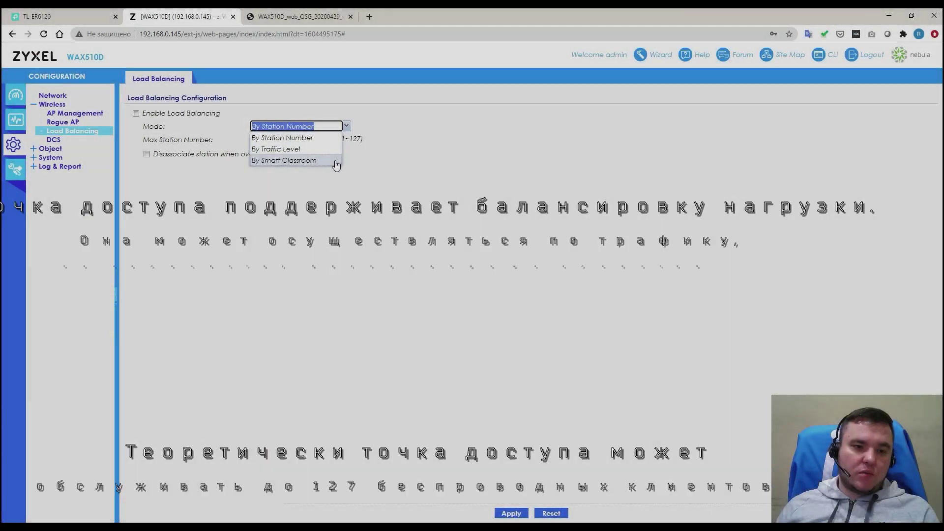
left_click(333, 160)
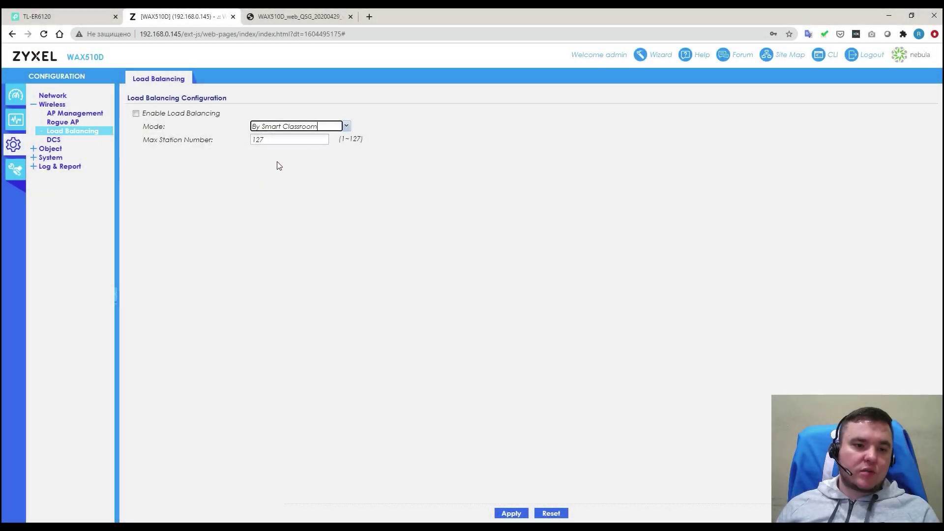
left_click(257, 169)
Step: Run an immediate Dynamic Channel Selection with DCS Now
left_click(68, 140)
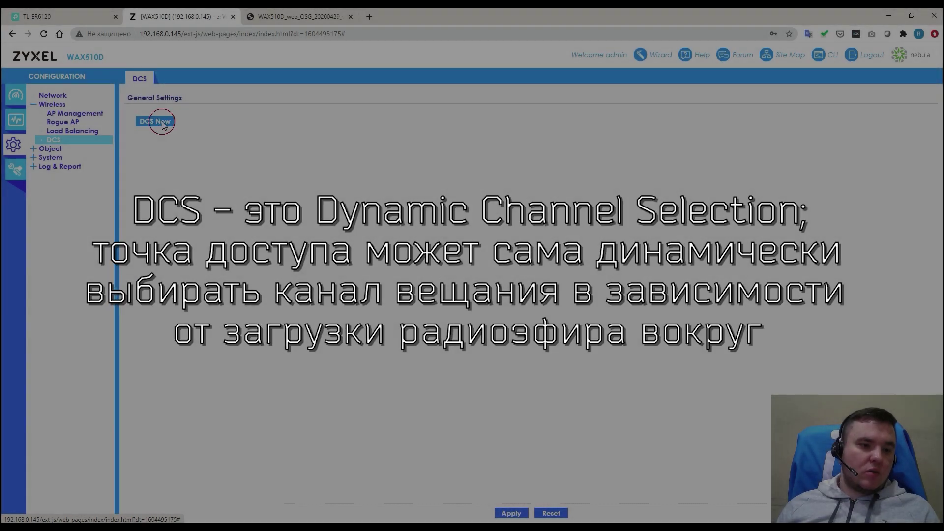
left_click(163, 123)
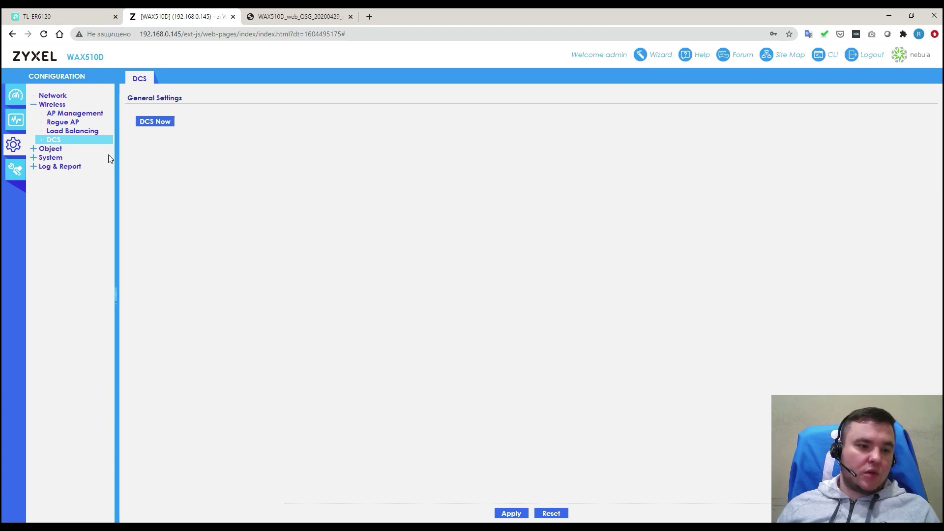
left_click(76, 152)
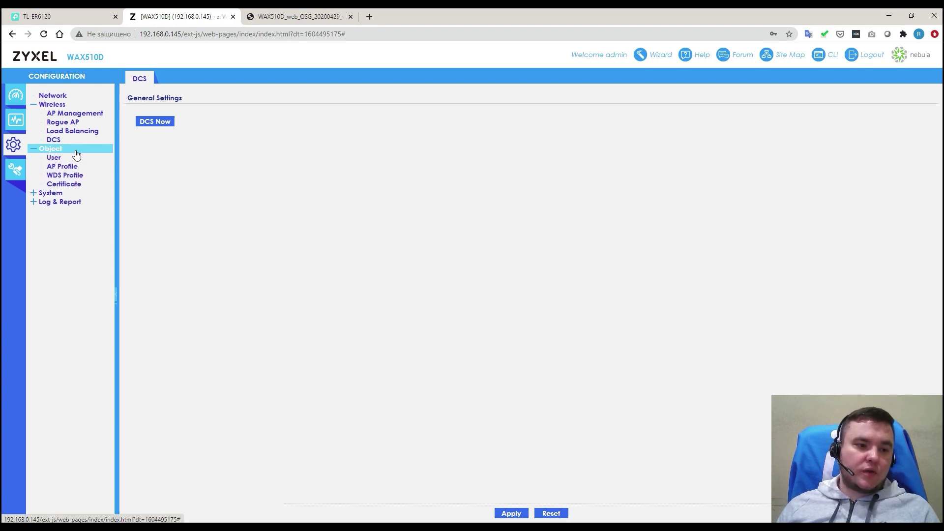
Step: Review user accounts and logon settings, plus the AP Profile radio and SSID lists
left_click(72, 160)
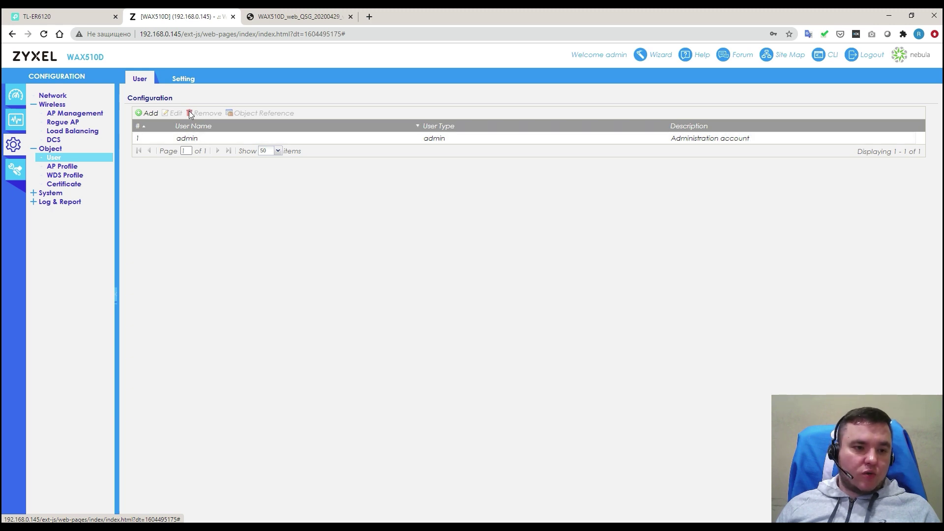
left_click(183, 80)
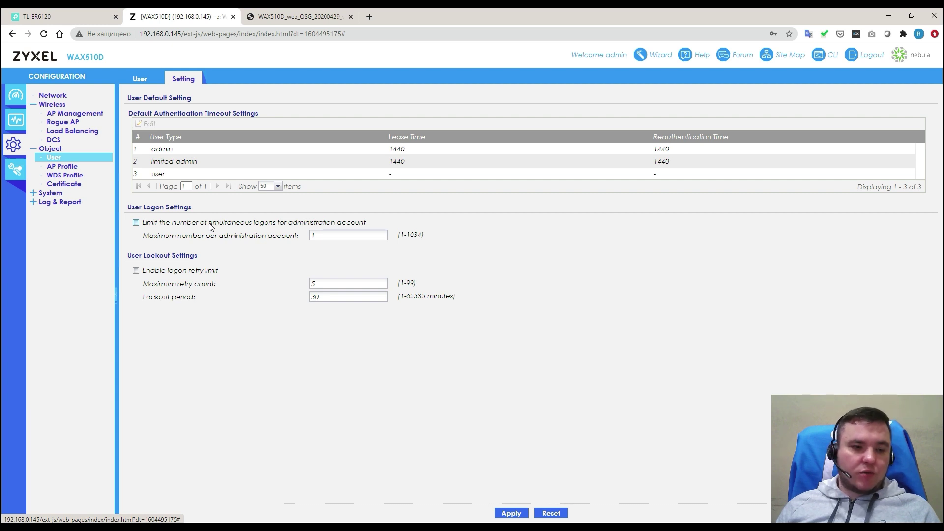
left_click(88, 169)
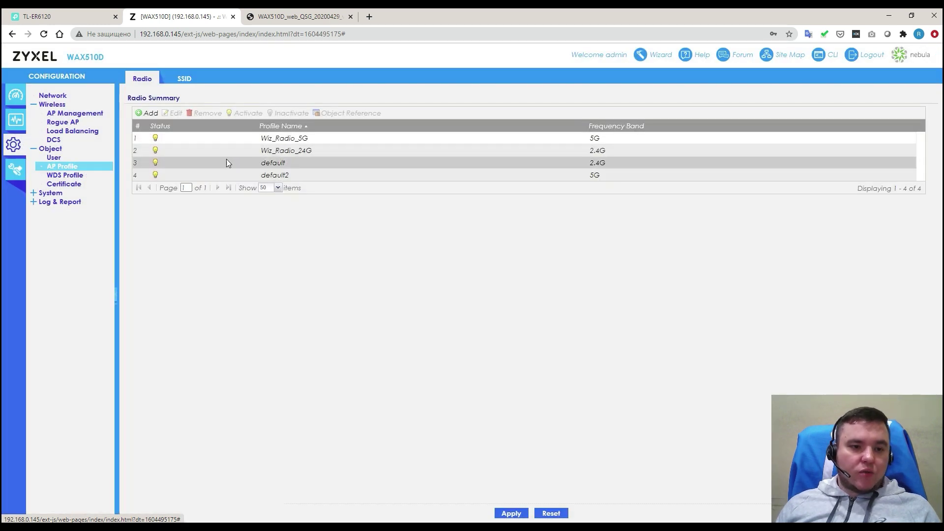
left_click(181, 81)
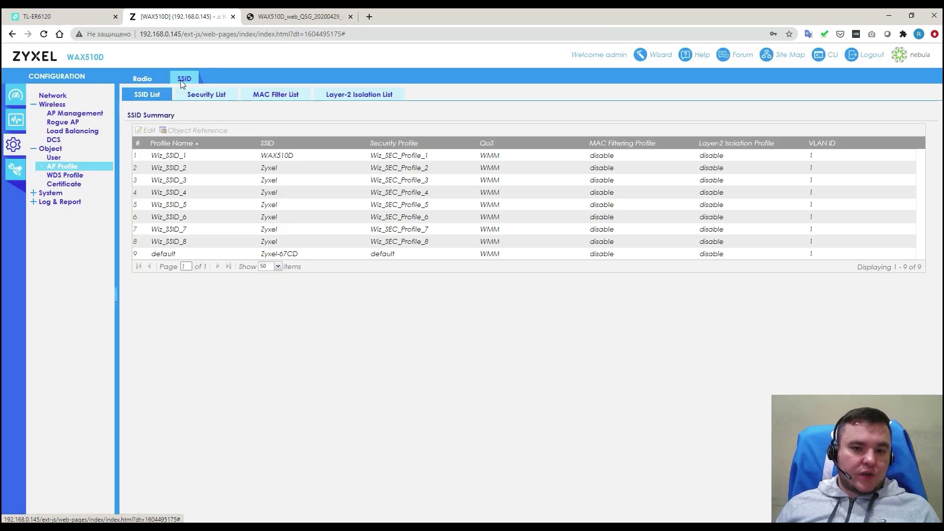
left_click(143, 79)
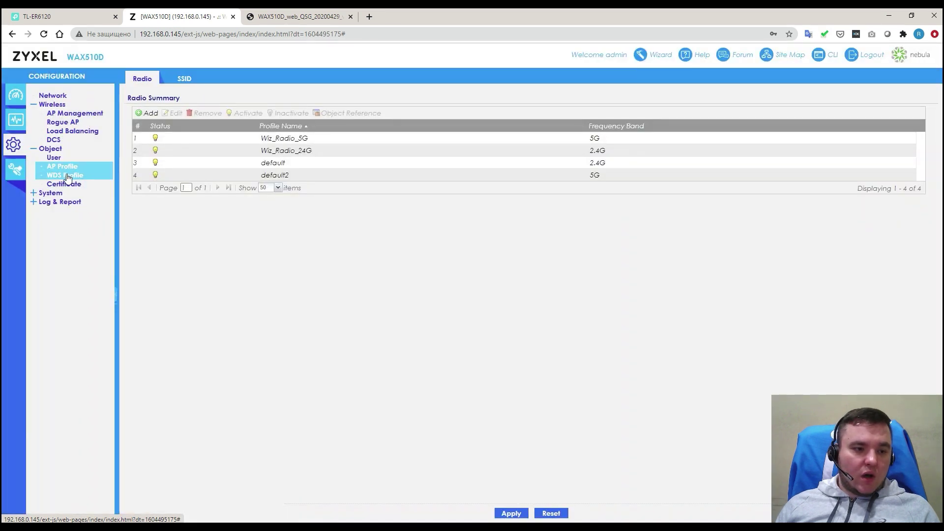
Step: Review WDS profiles and the trusted and own certificates, including the default self-signed one
left_click(68, 178)
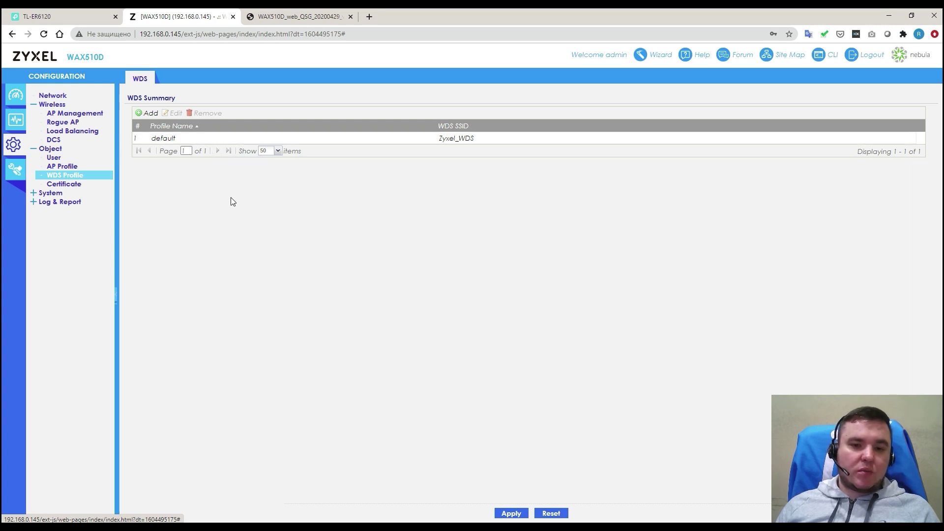
left_click(76, 186)
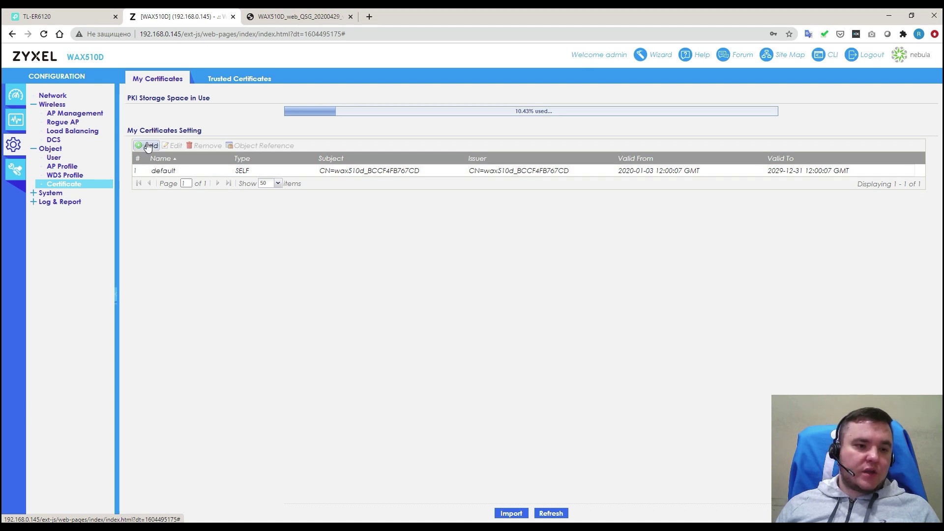
left_click(221, 83)
left_click(157, 80)
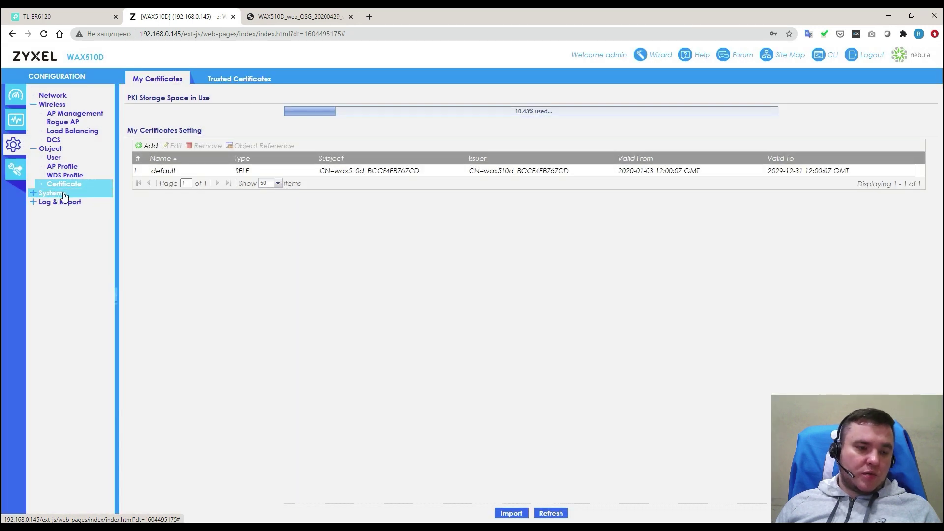
left_click(54, 194)
Step: Review Host Name, Power Mode and Date/Time, ending on WWW with HTTPS 443 and HTTP 80
left_click(74, 203)
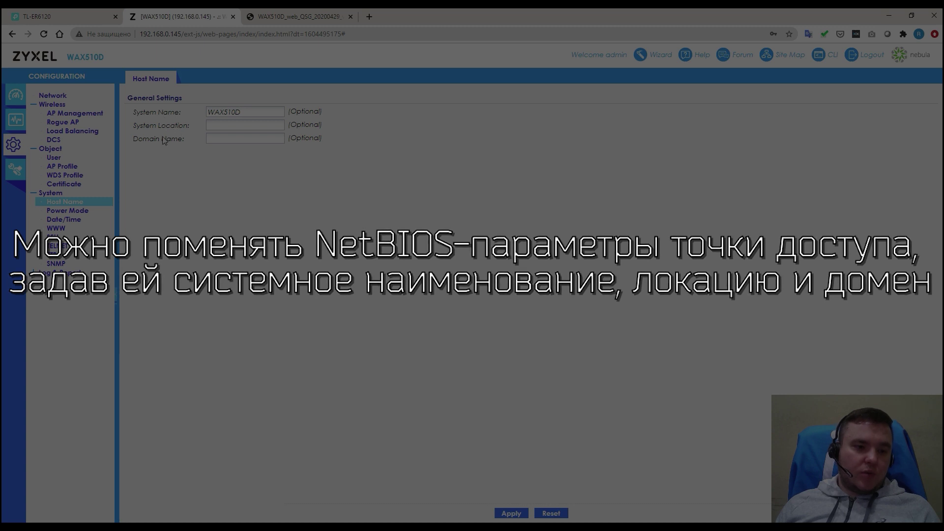
left_click(67, 210)
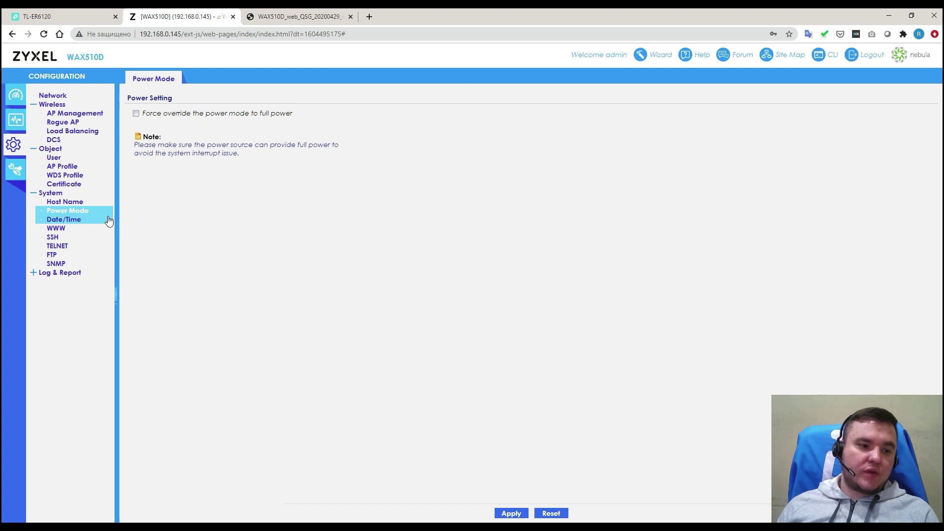
left_click(83, 221)
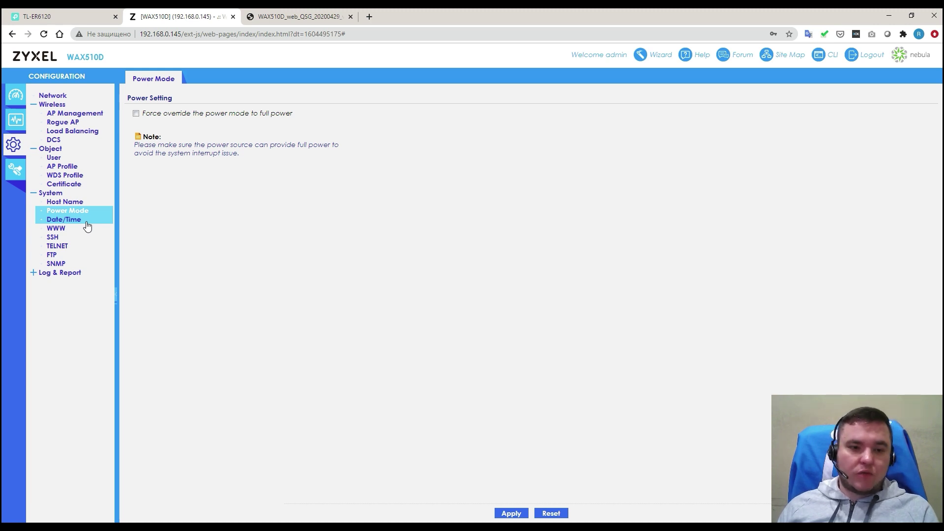
left_click(87, 225)
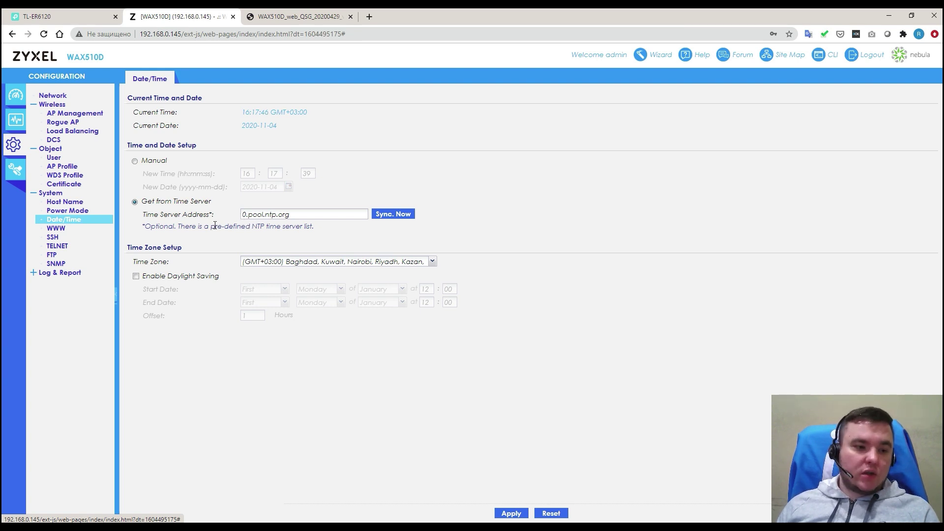
left_click(81, 228)
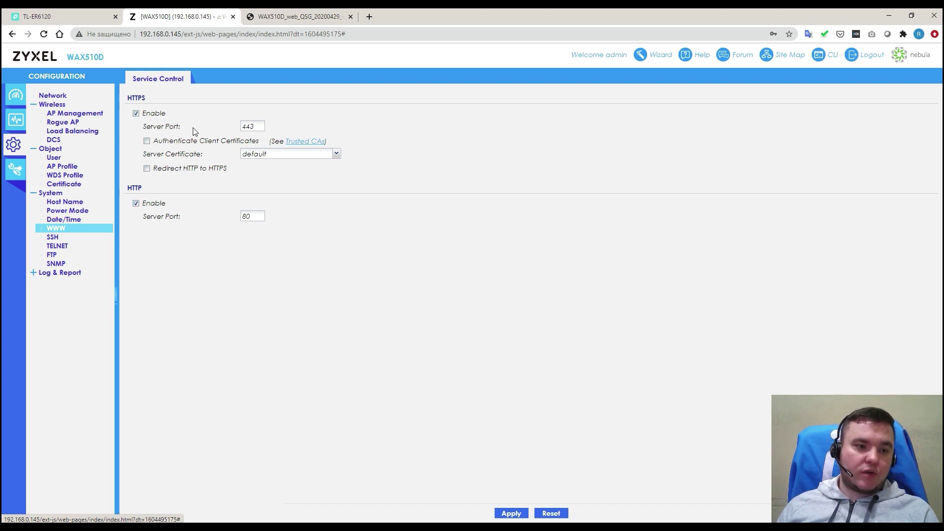
Step: Review the SSH settings, keeping the default server certificate
left_click(82, 237)
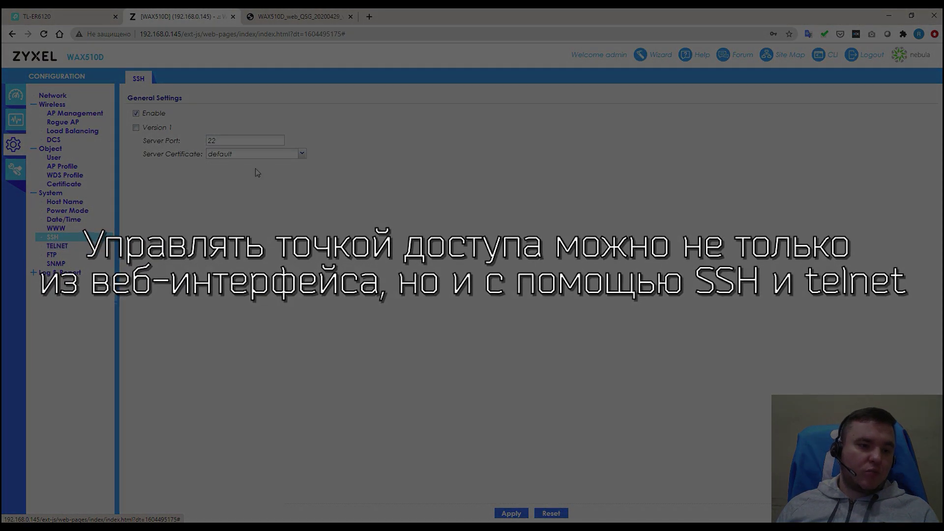
left_click(302, 154)
left_click(302, 156)
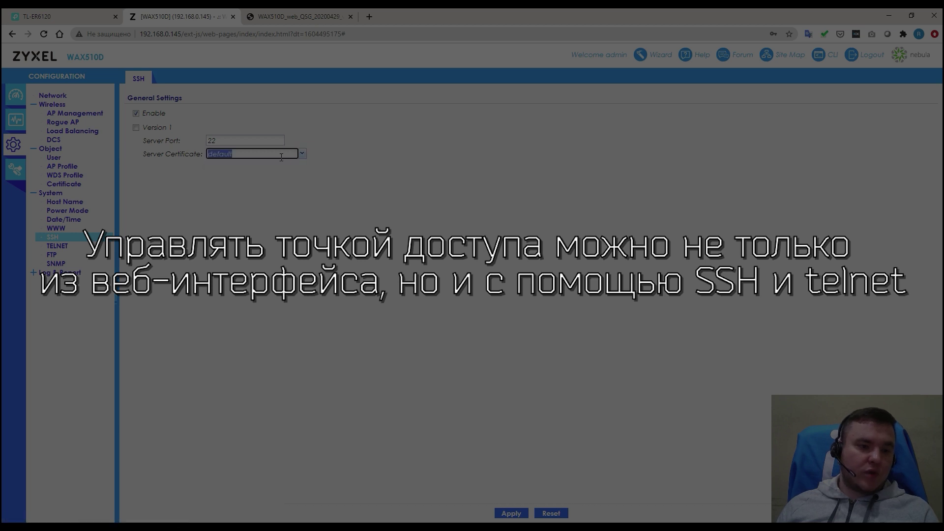
left_click(229, 201)
Step: Look over TELNET and FTP, disable SNMP and save, then expand Log & Report
left_click(58, 246)
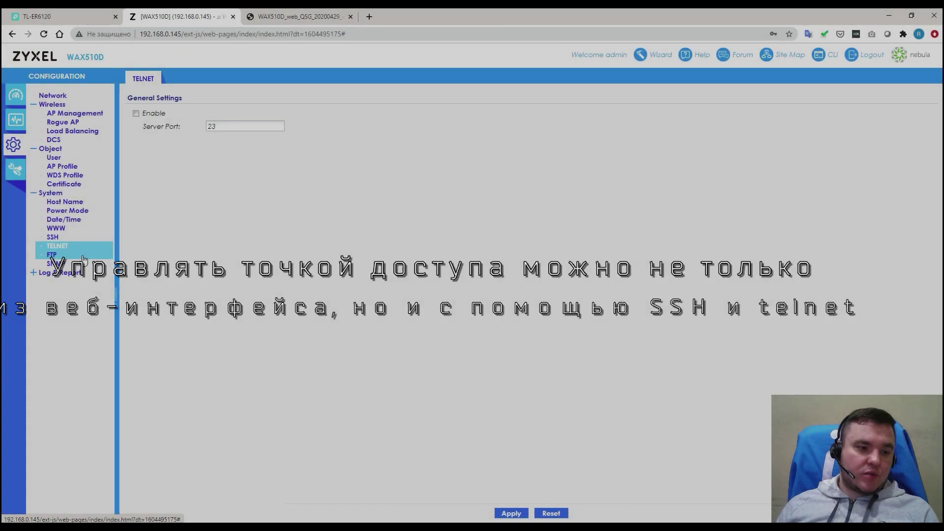
left_click(83, 258)
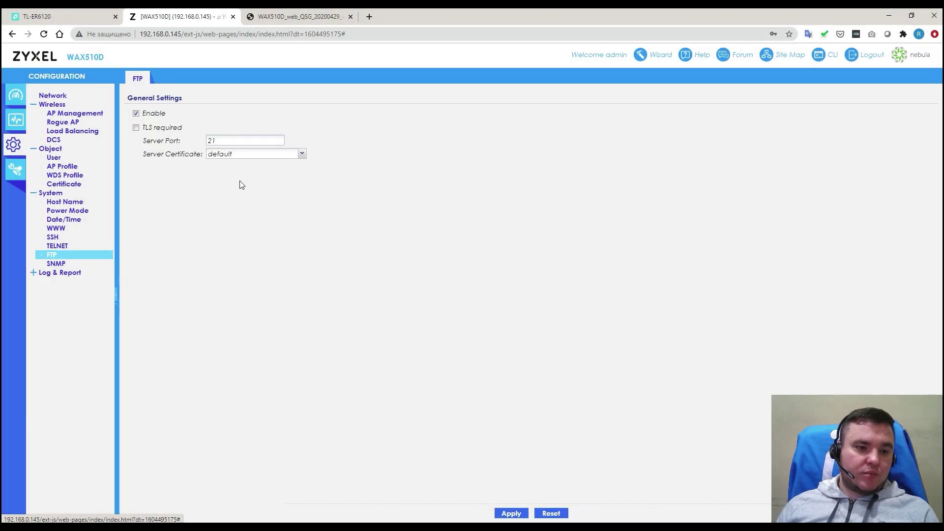
left_click(88, 265)
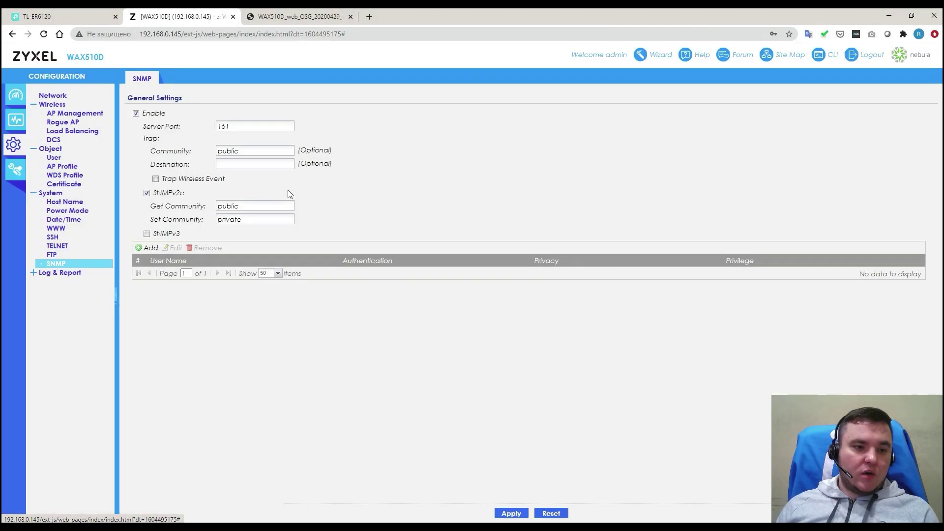
left_click(161, 113)
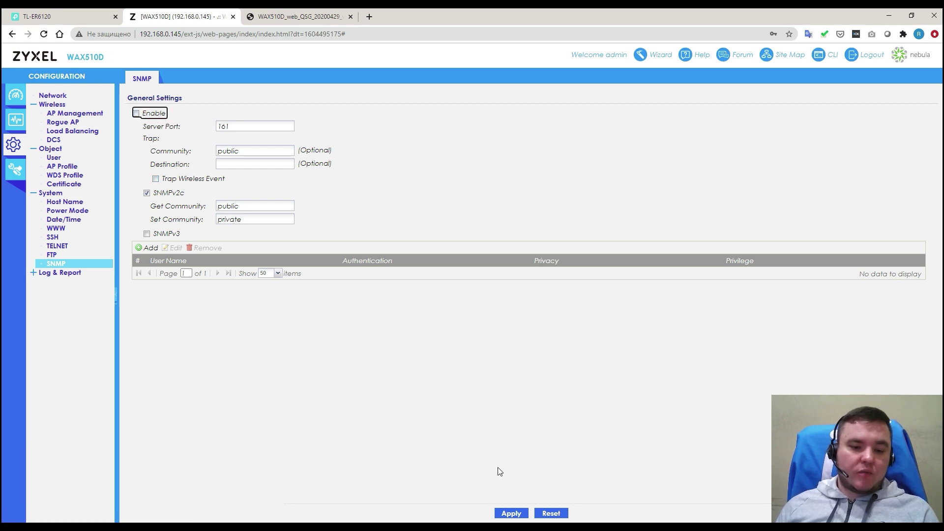
left_click(512, 514)
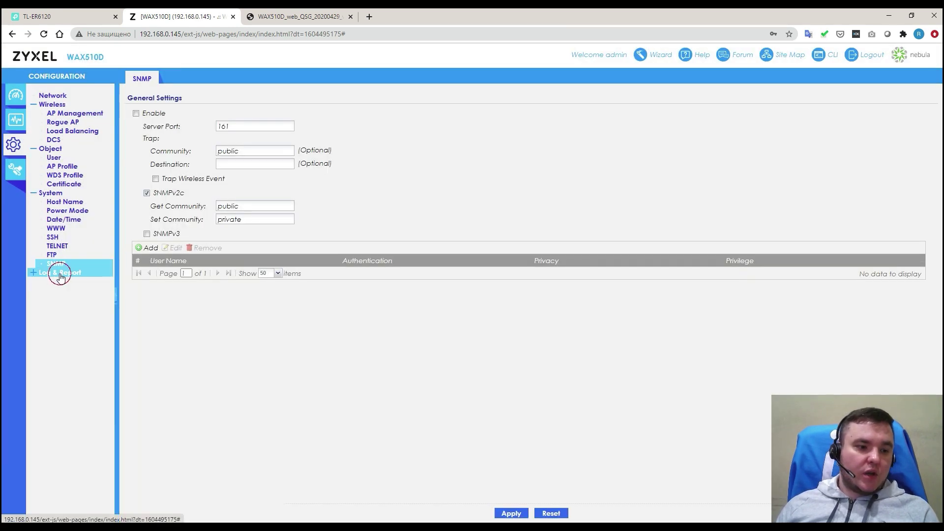
left_click(59, 272)
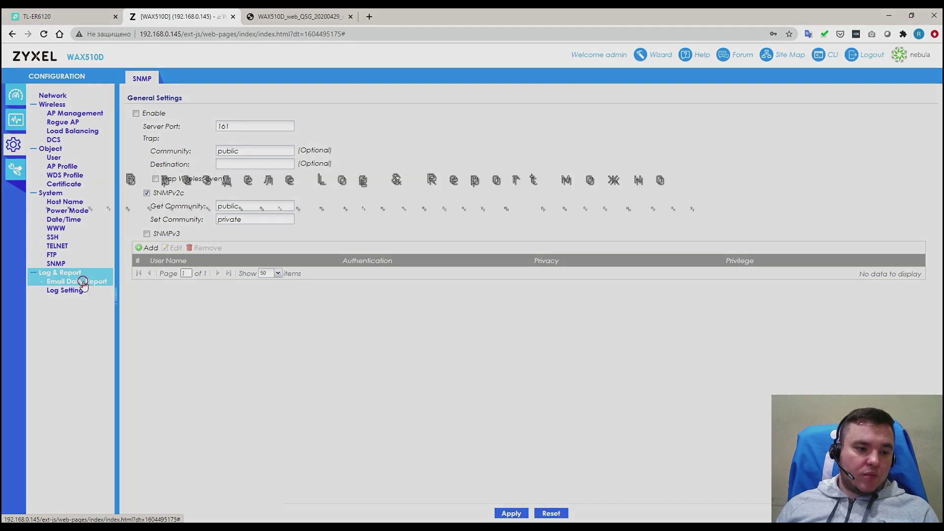
Step: Turn on Enable Email Daily Report in the Email Daily Report settings
left_click(82, 282)
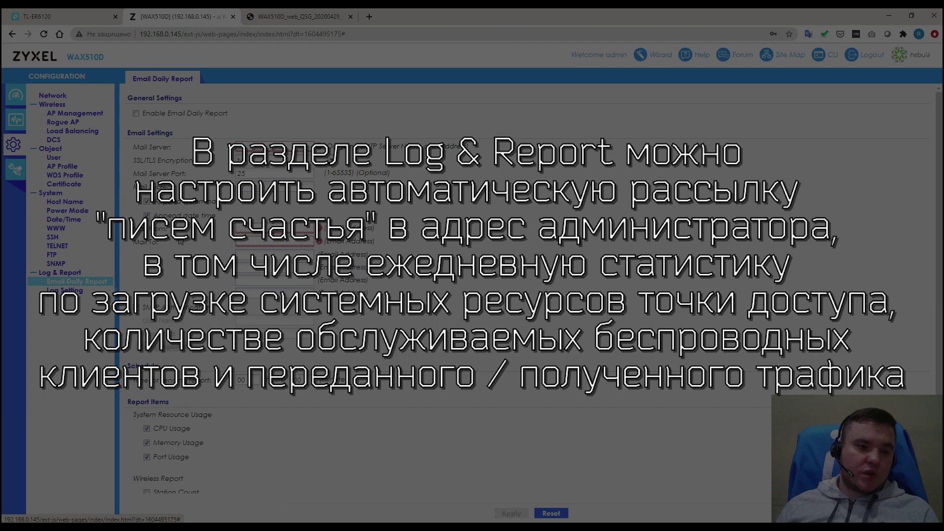
left_click(211, 114)
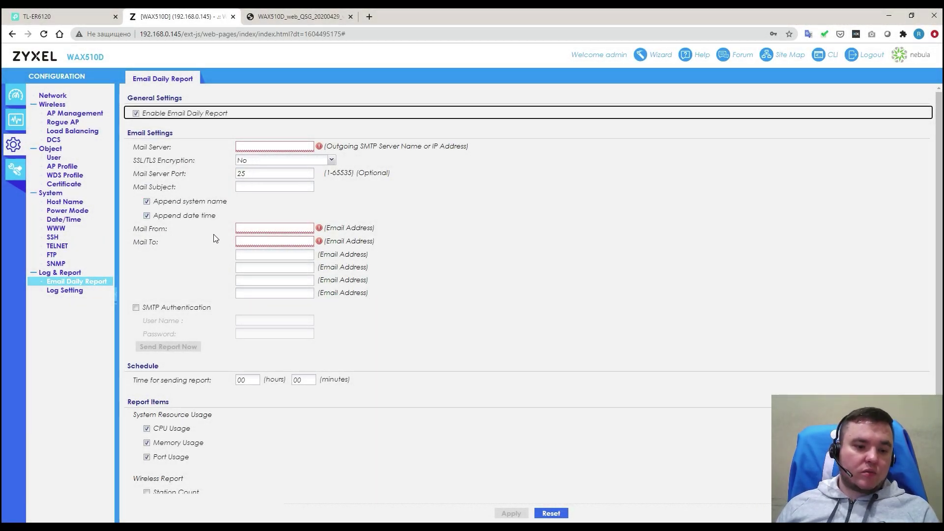
scroll(215, 239, "down", 2)
Step: Review the Log Setting table, then view the Maintenance File Manager's five configuration files
scroll(215, 238, "up", 2)
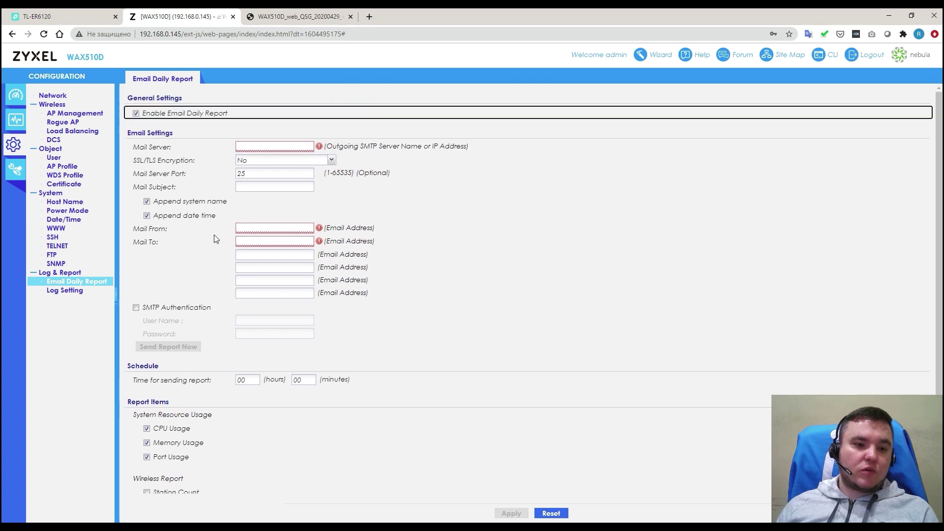
left_click(74, 292)
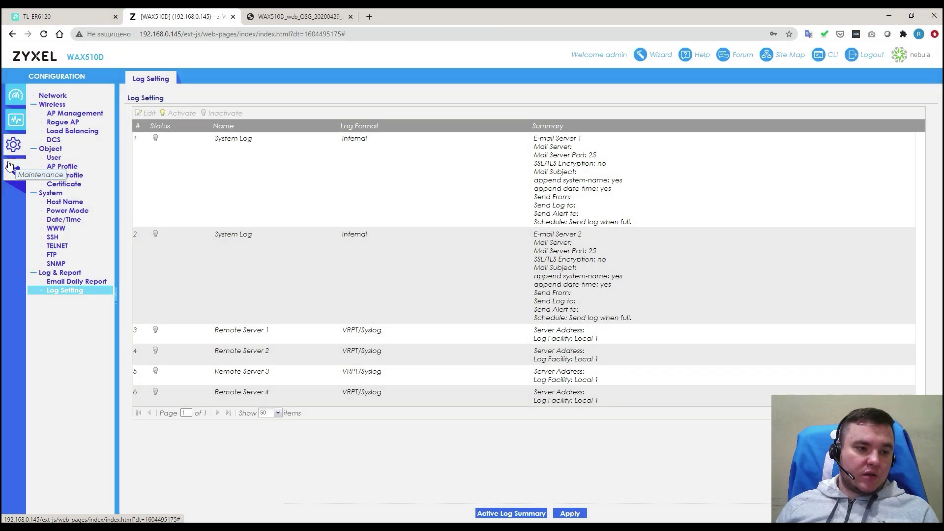
left_click(9, 166)
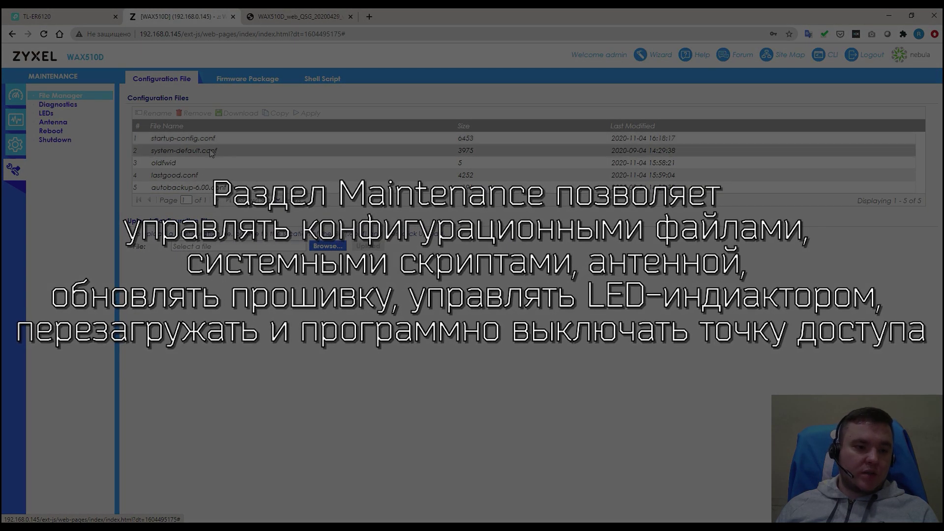
Step: Check the firmware package version and the empty Shell Scripts list, then view the Diagnostic Information Collector
left_click(241, 87)
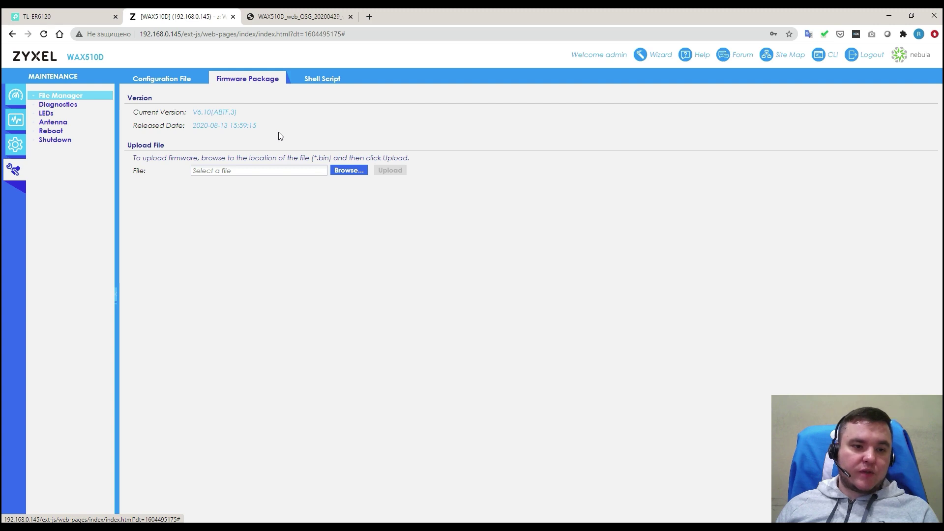
double_click(207, 112)
left_click(253, 127)
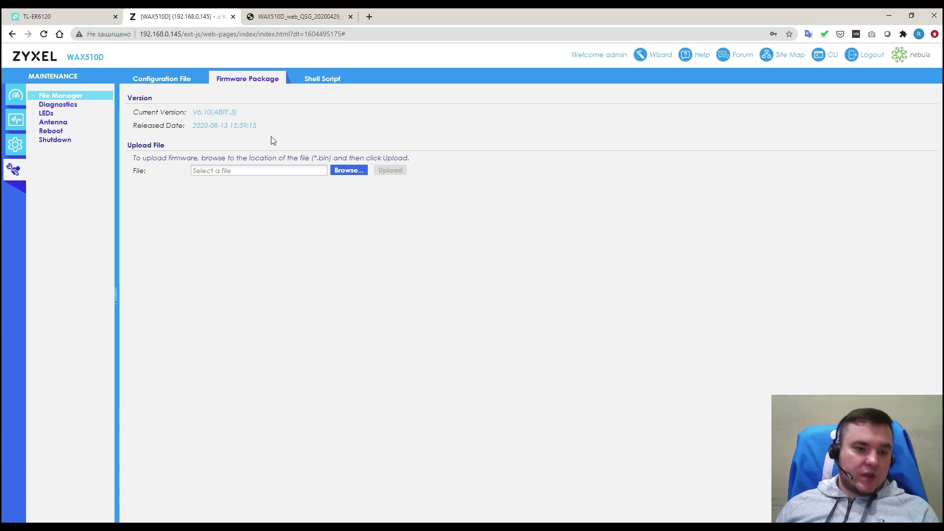
left_click(319, 84)
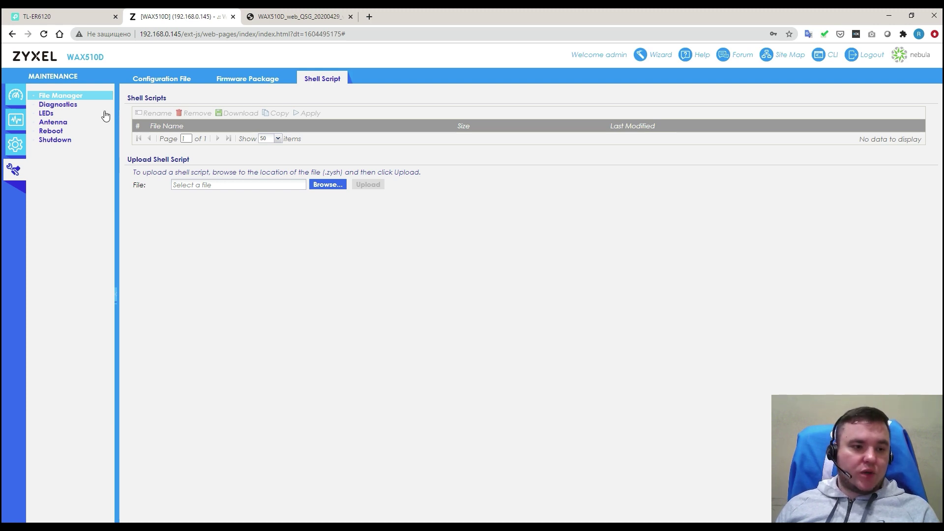
left_click(76, 105)
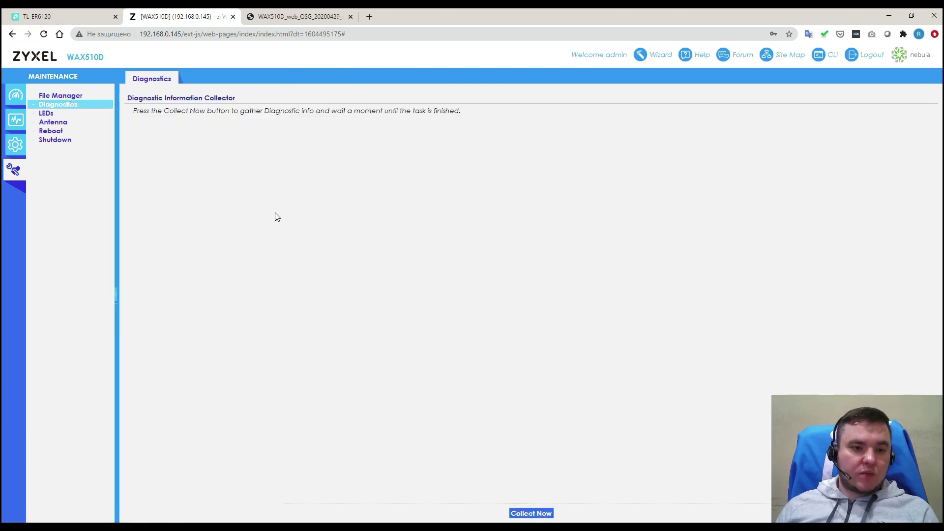
Step: Review the LED suppression and Locator options, then view the Antenna Switch page set to Ceiling
left_click(78, 116)
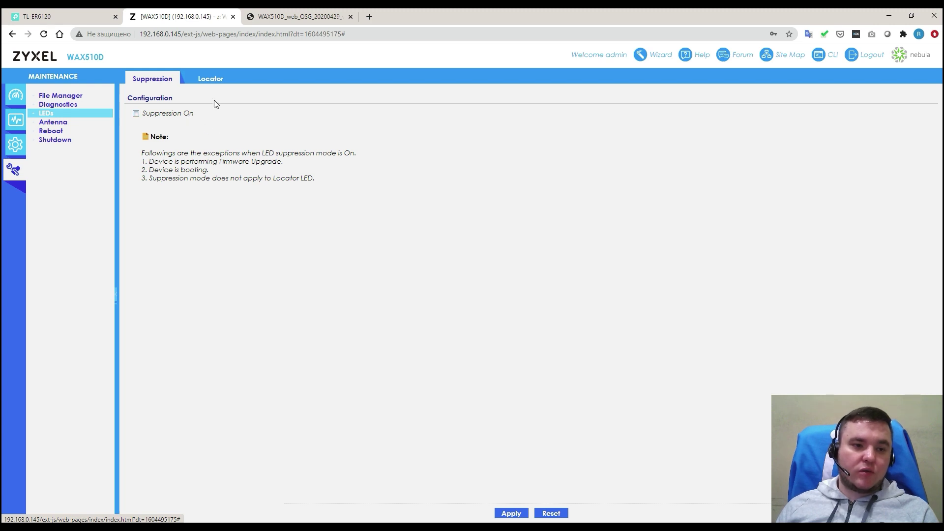
left_click(214, 78)
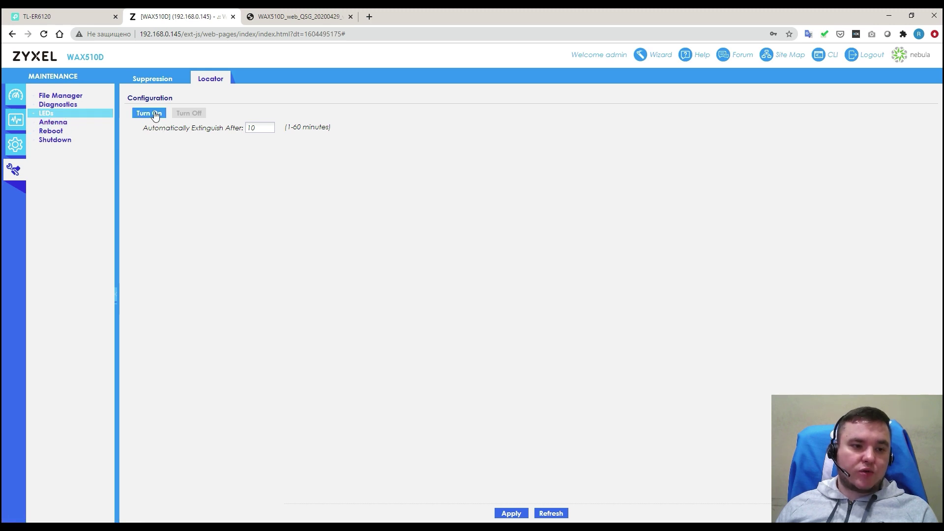
left_click(72, 123)
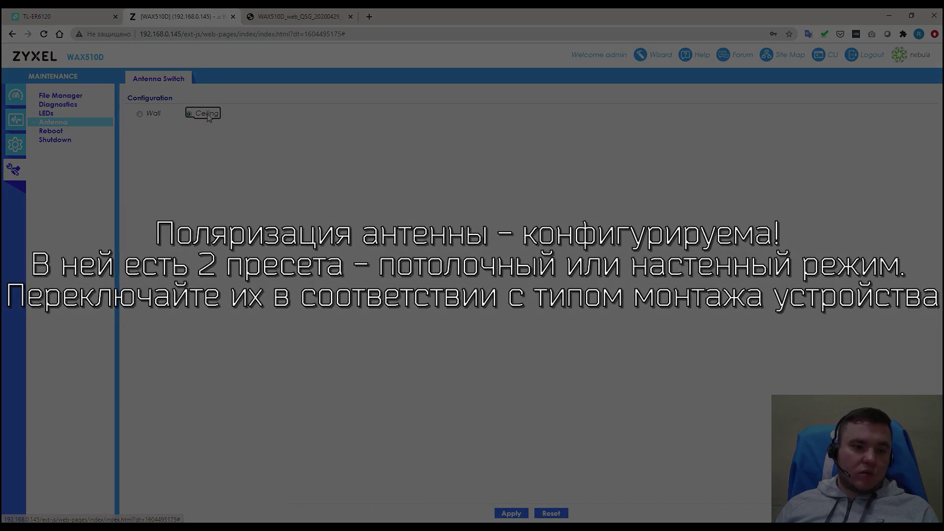
Step: Leave the antenna on Ceiling after trying Wall, then view the Reboot and Shutdown pages
left_click(148, 114)
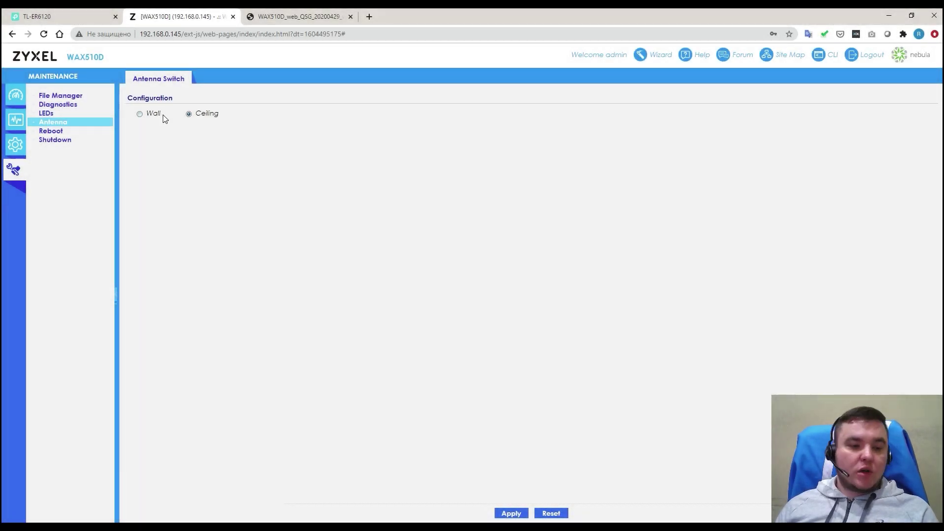
left_click(207, 116)
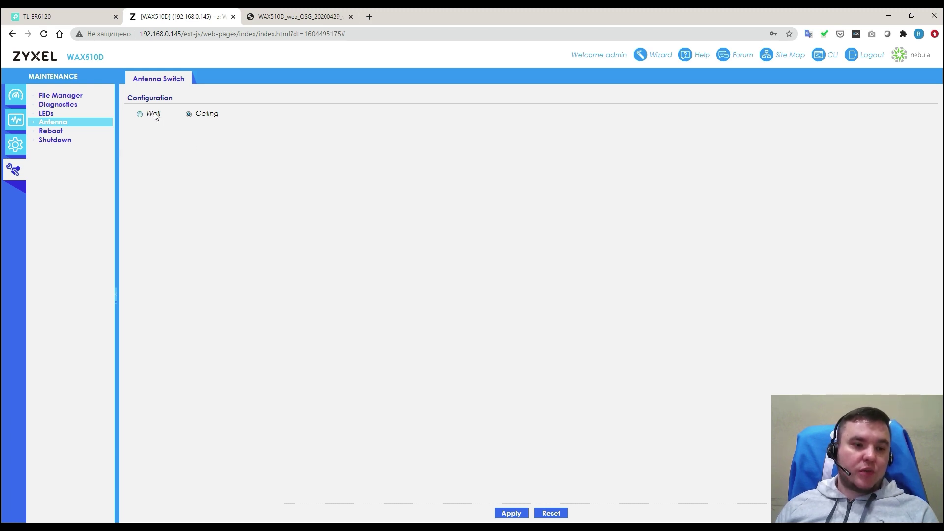
left_click(96, 133)
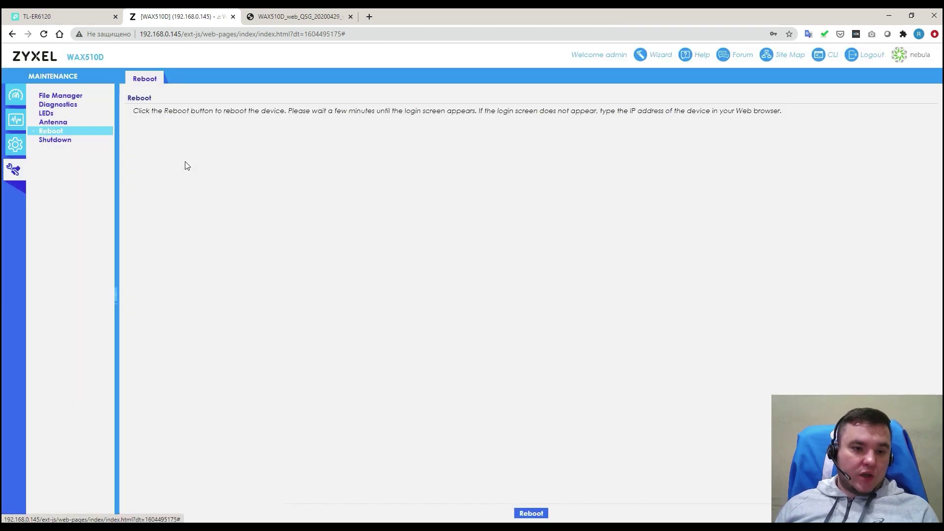
left_click(91, 142)
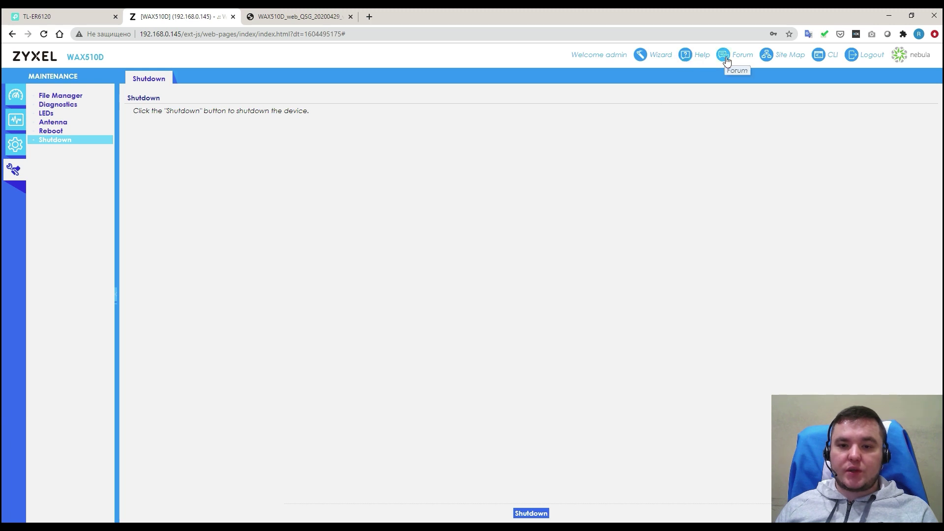
left_click(770, 59)
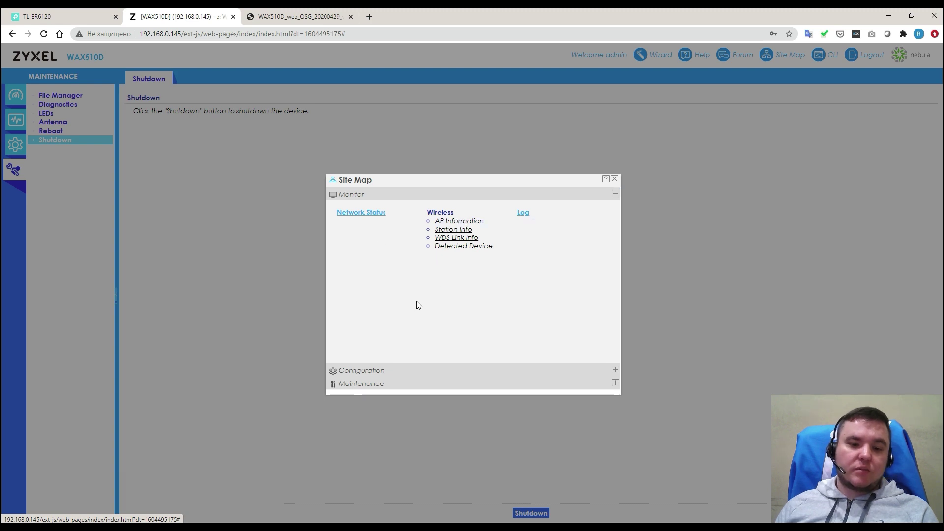
left_click(614, 178)
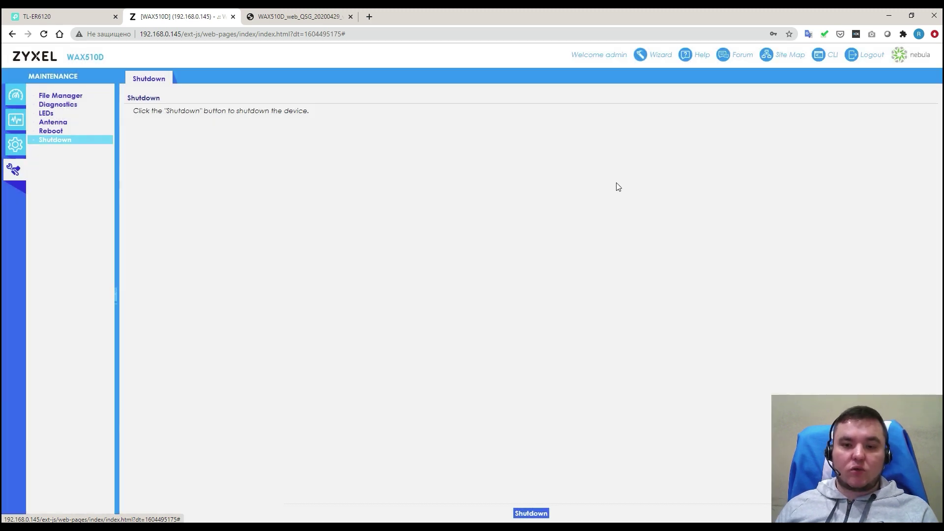
left_click(831, 56)
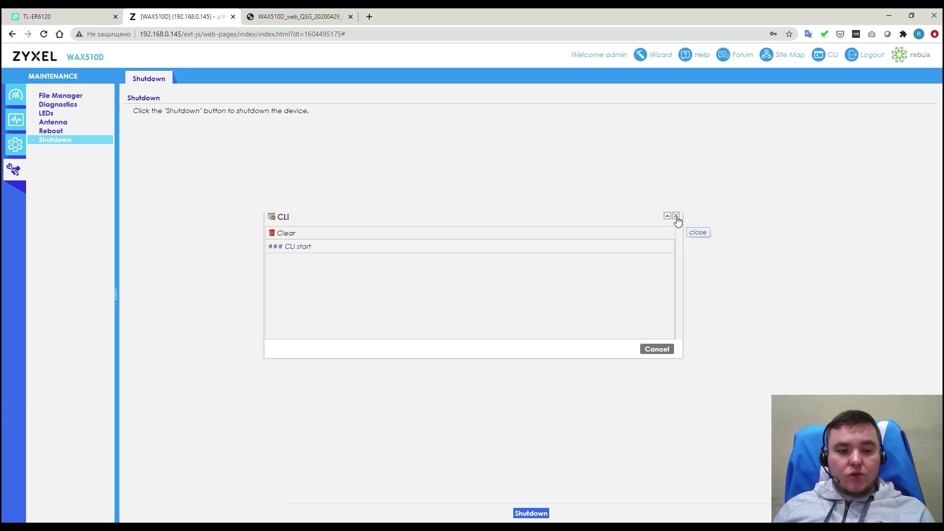
left_click(677, 216)
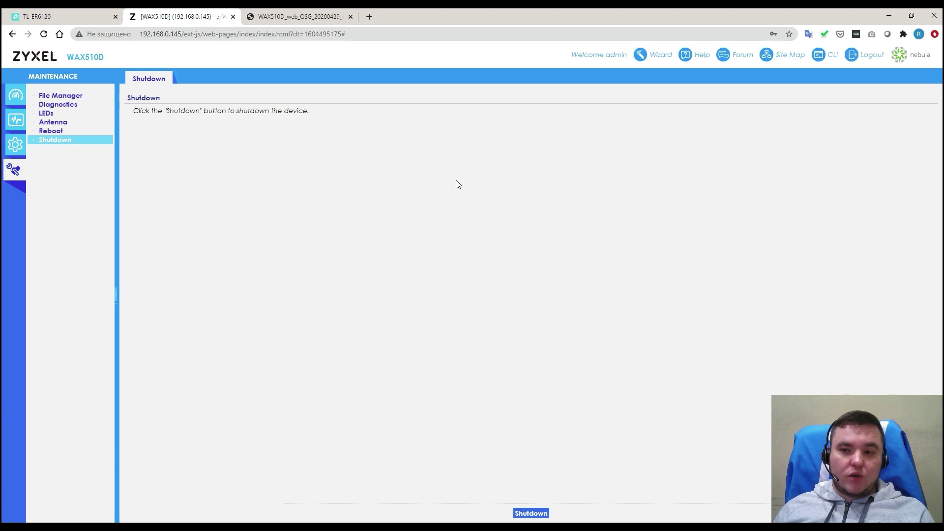
left_click(9, 95)
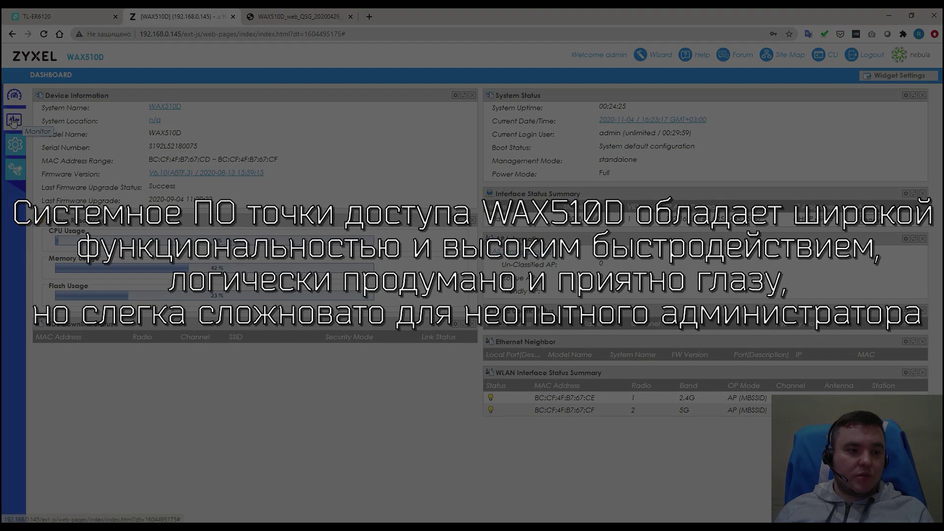
left_click(13, 120)
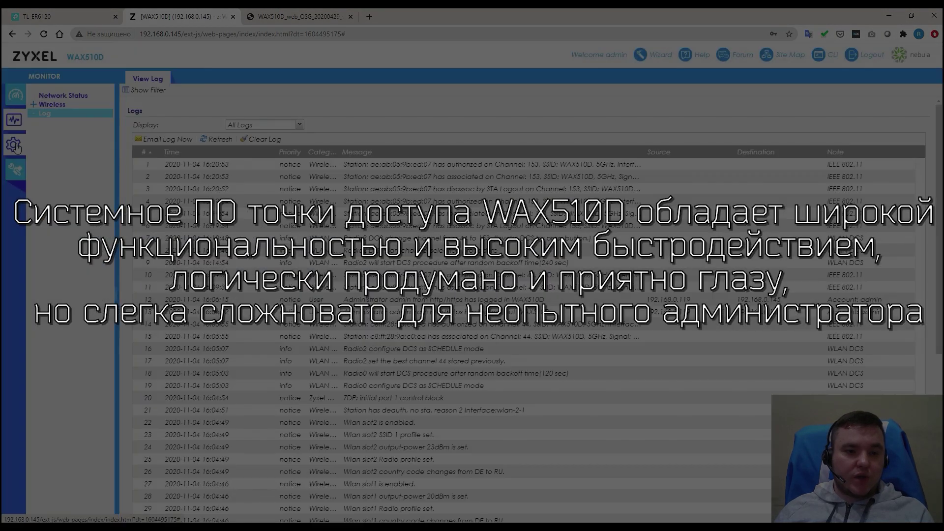
left_click(14, 145)
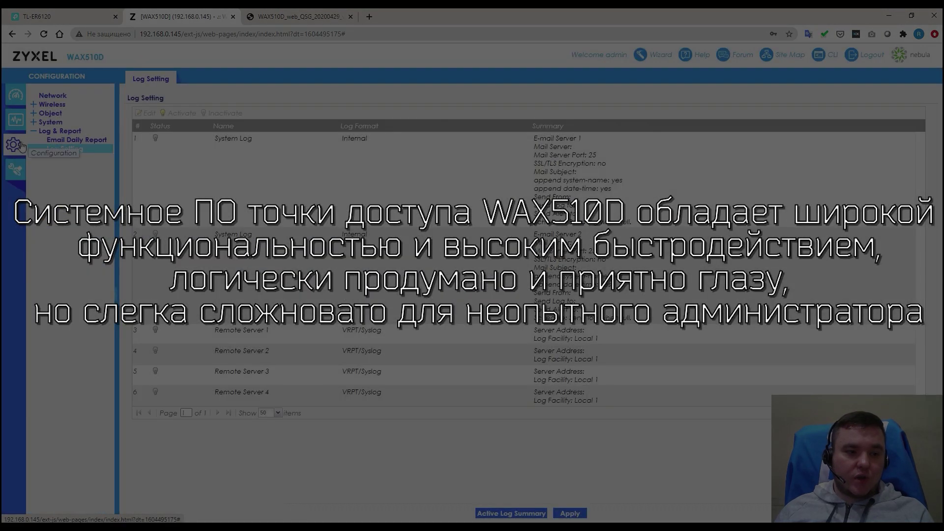
left_click(14, 169)
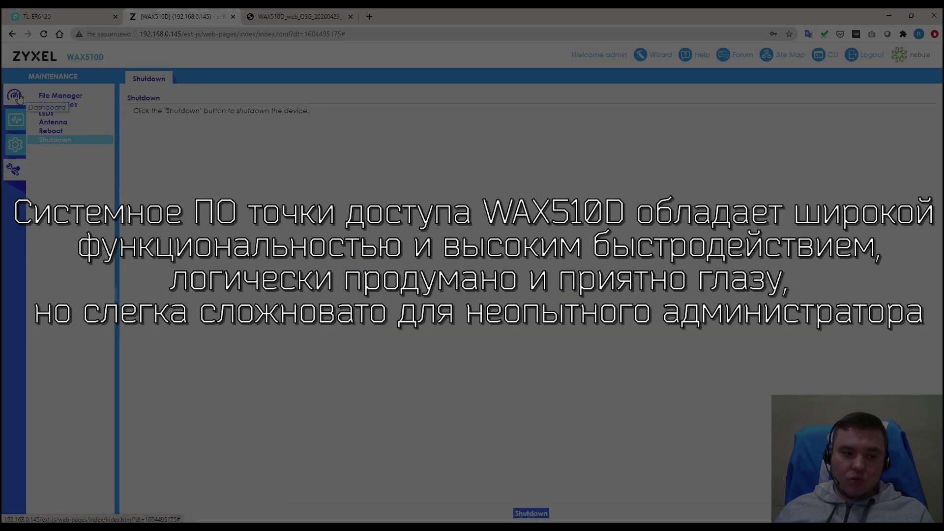
left_click(15, 94)
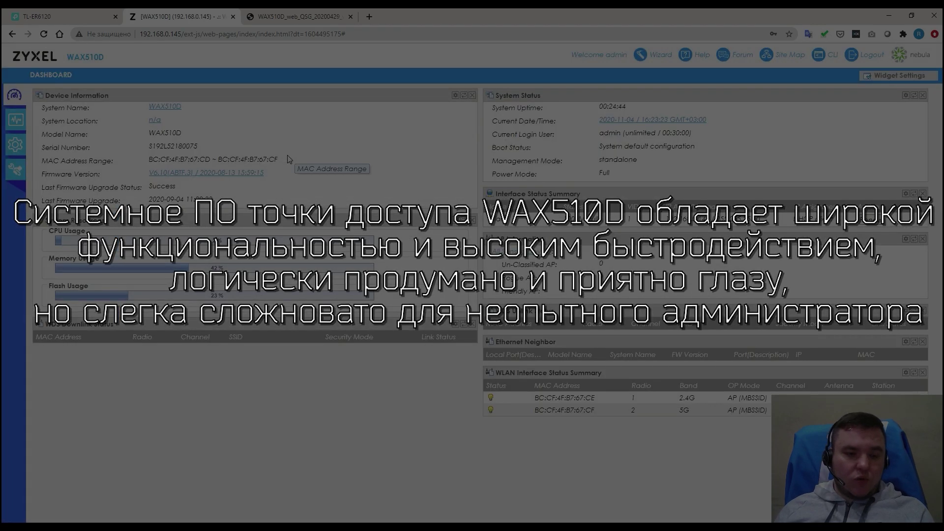